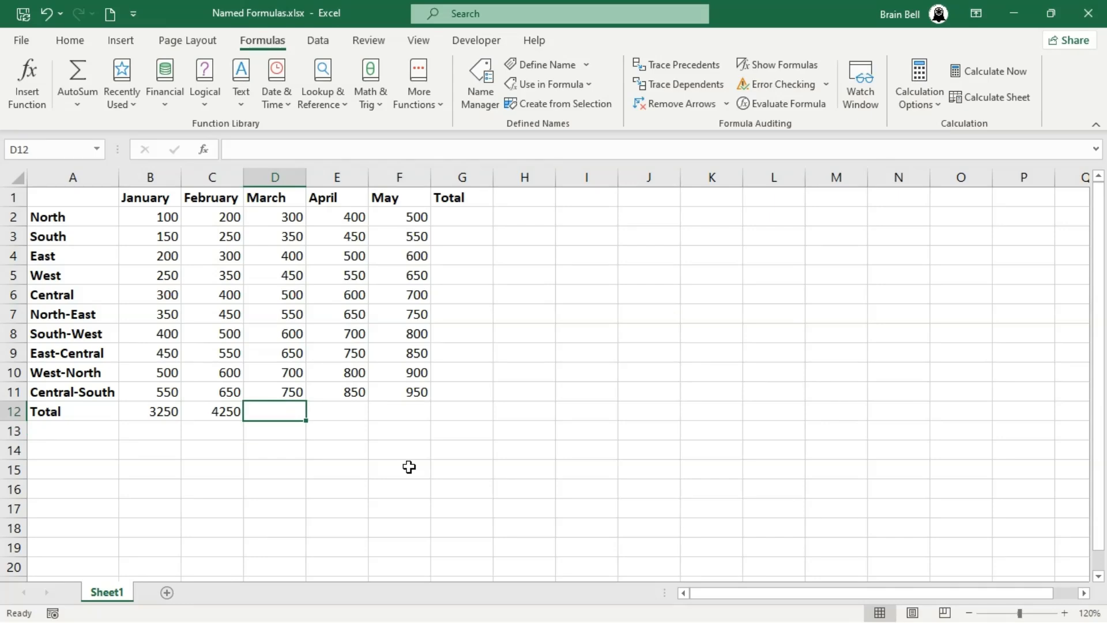
- Enter the named formula =SUM_Left in G6 and G11 to total the Central and Central-South rows
click(453, 298)
text(=sum_l)
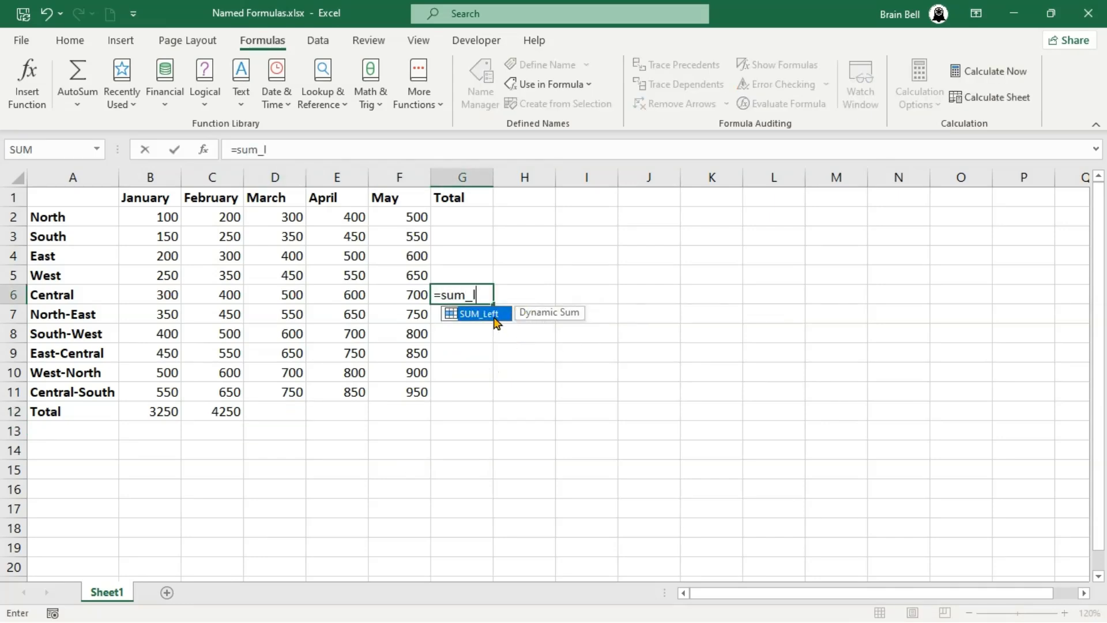
double_click(494, 314)
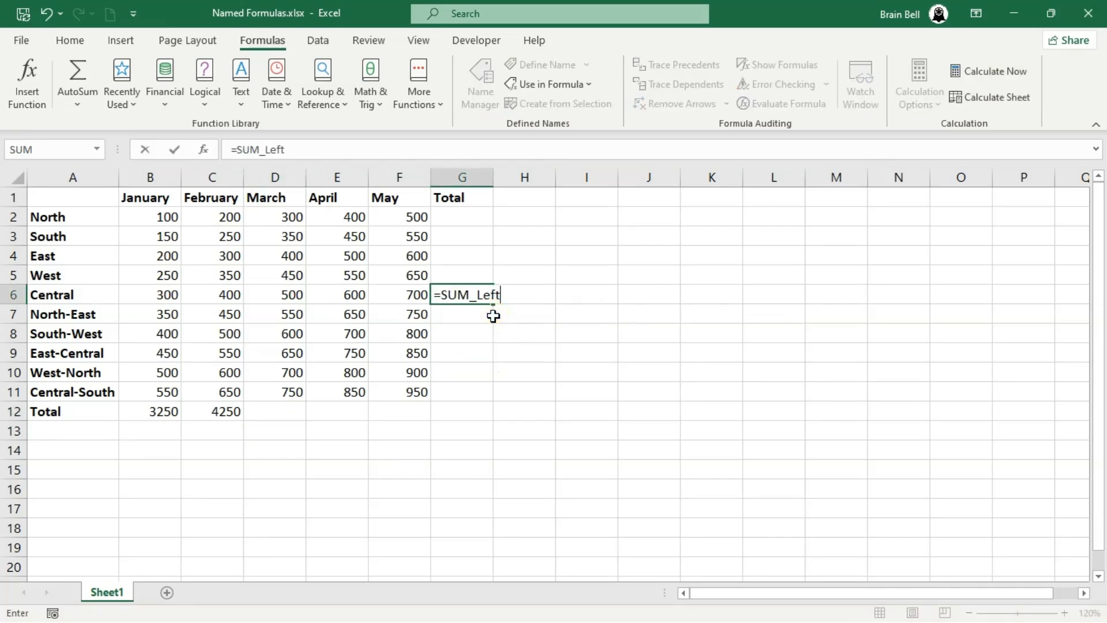
key(Return)
click(464, 397)
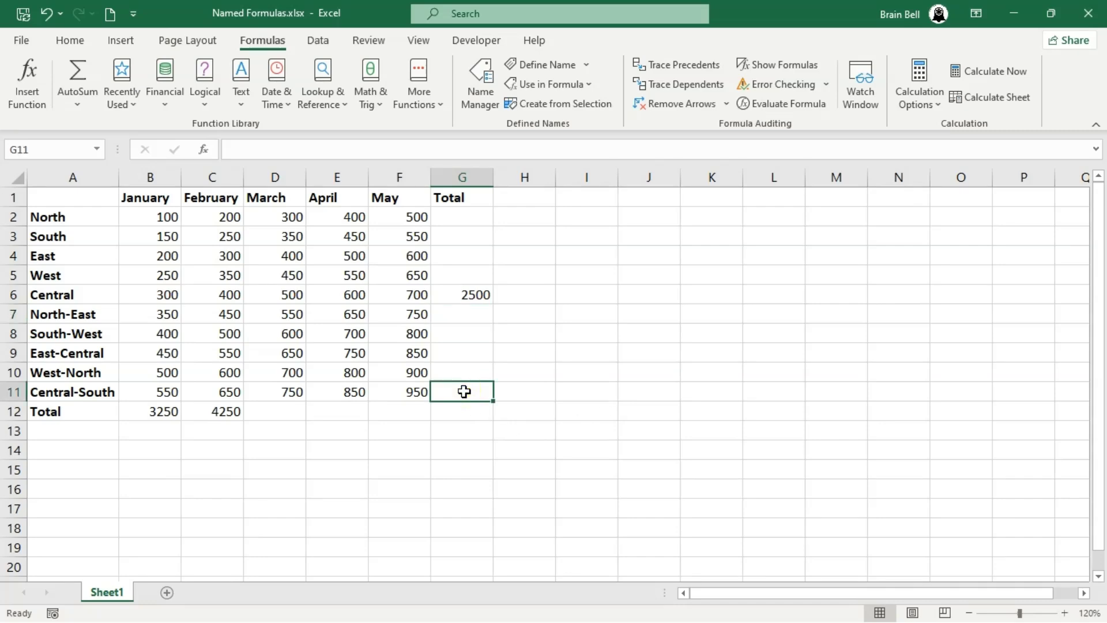
text(=sum_le)
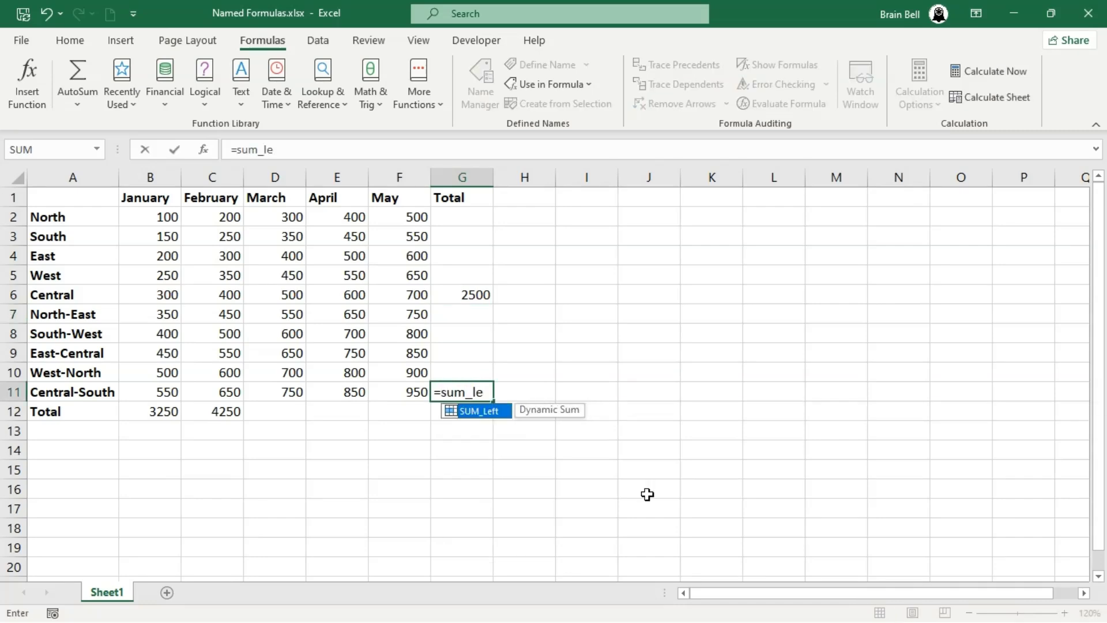
key(Tab)
key(Return)
- Enter the named formula =SUM_ABOVE in G12 and in E12 to total the Total and April columns
text(=sum_)
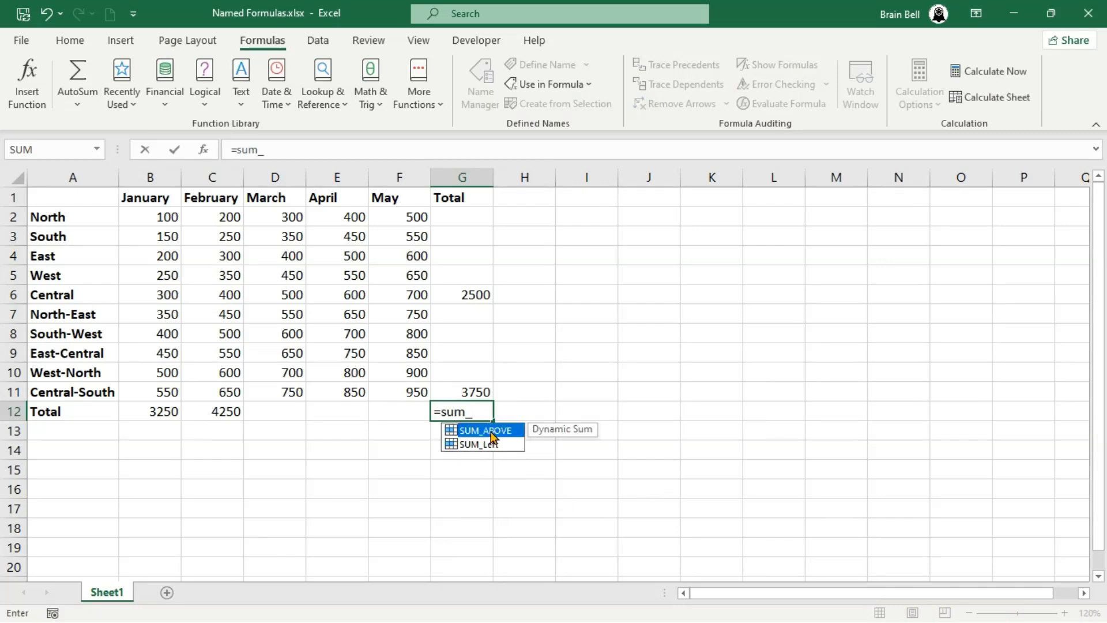
double_click(491, 436)
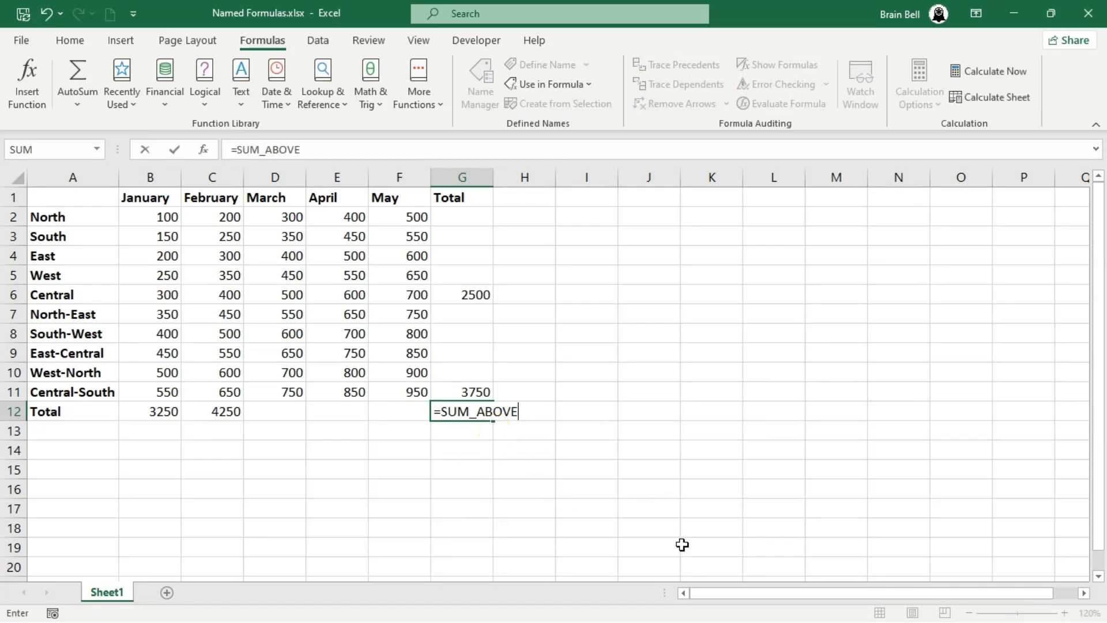
key(Return)
key(Left)
key(Left)
key(Up)
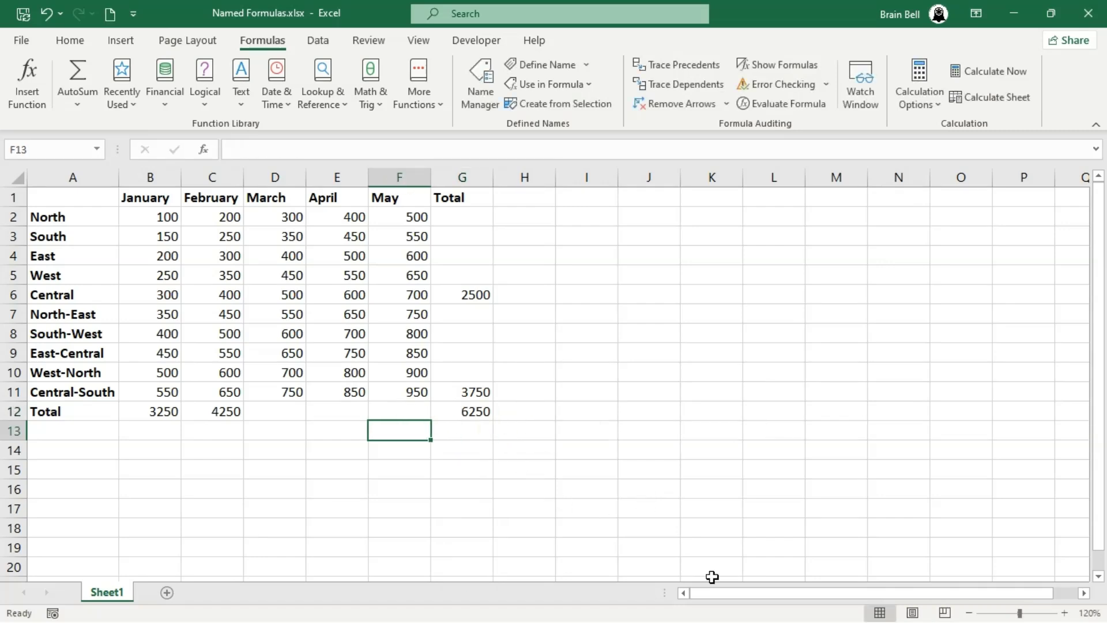
text(=sum_)
key(Tab)
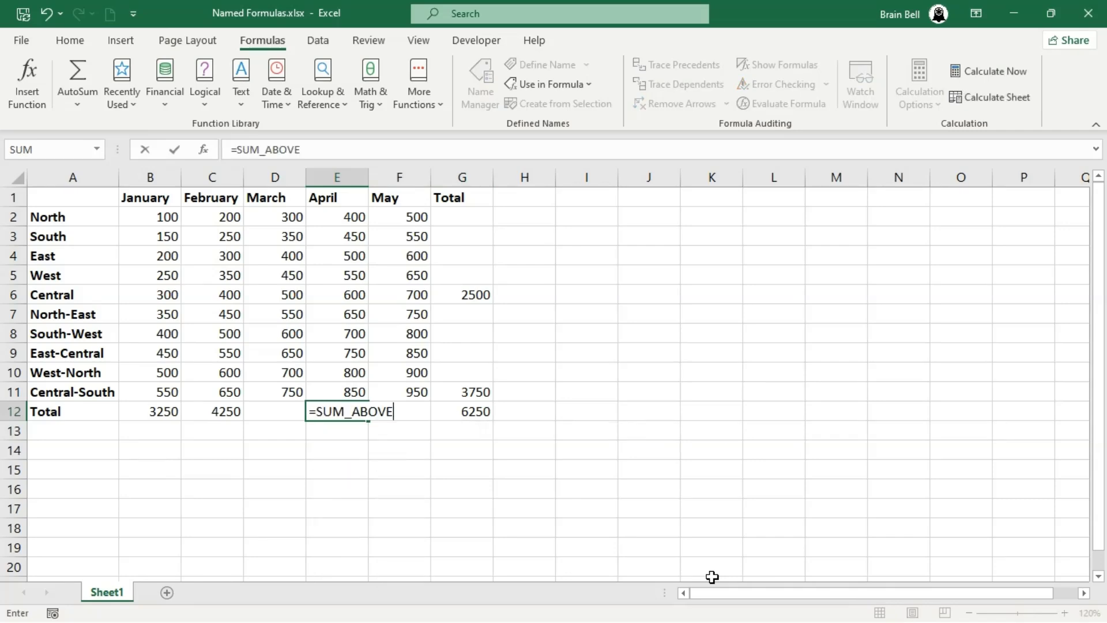
key(Return)
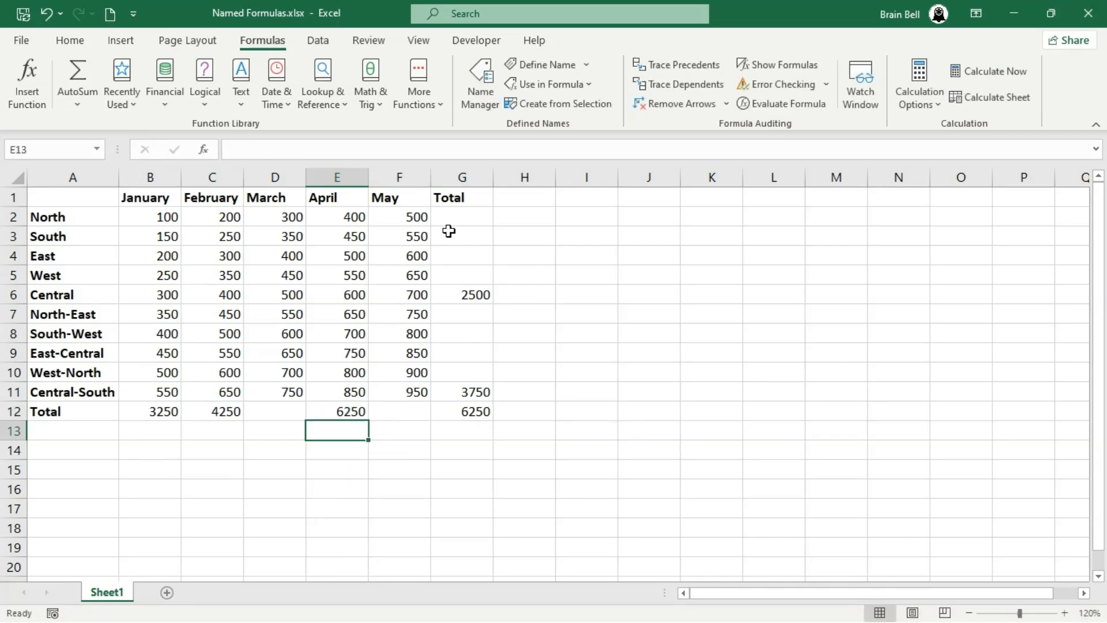
- Enter =SUM_Left in G2 and G3 to total the North and South rows
click(479, 217)
text(=sum_le)
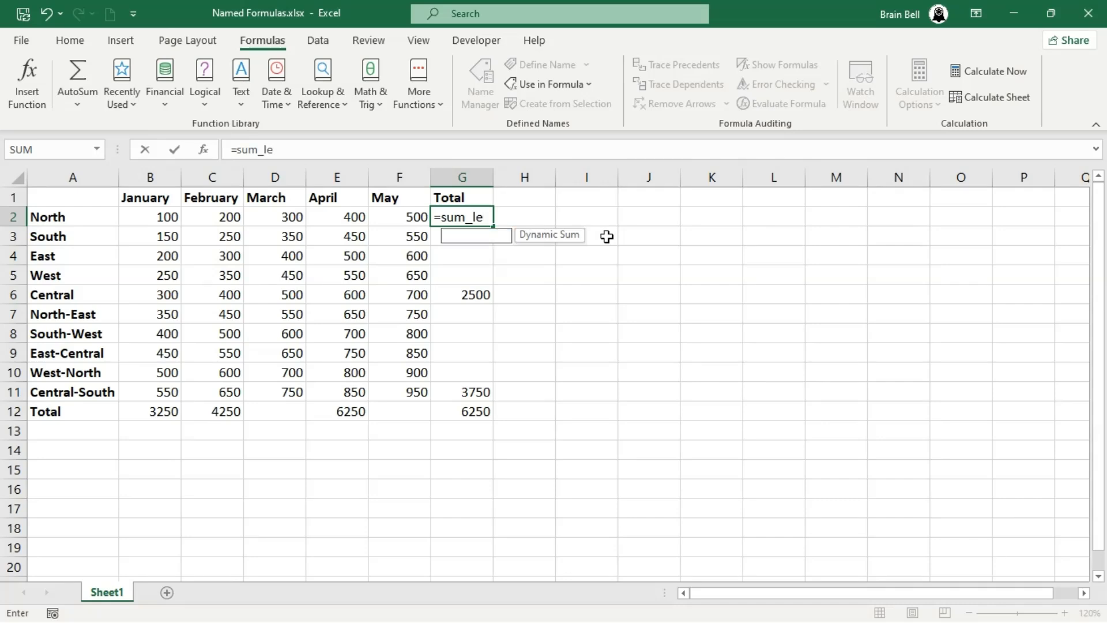
key(Tab)
key(Return)
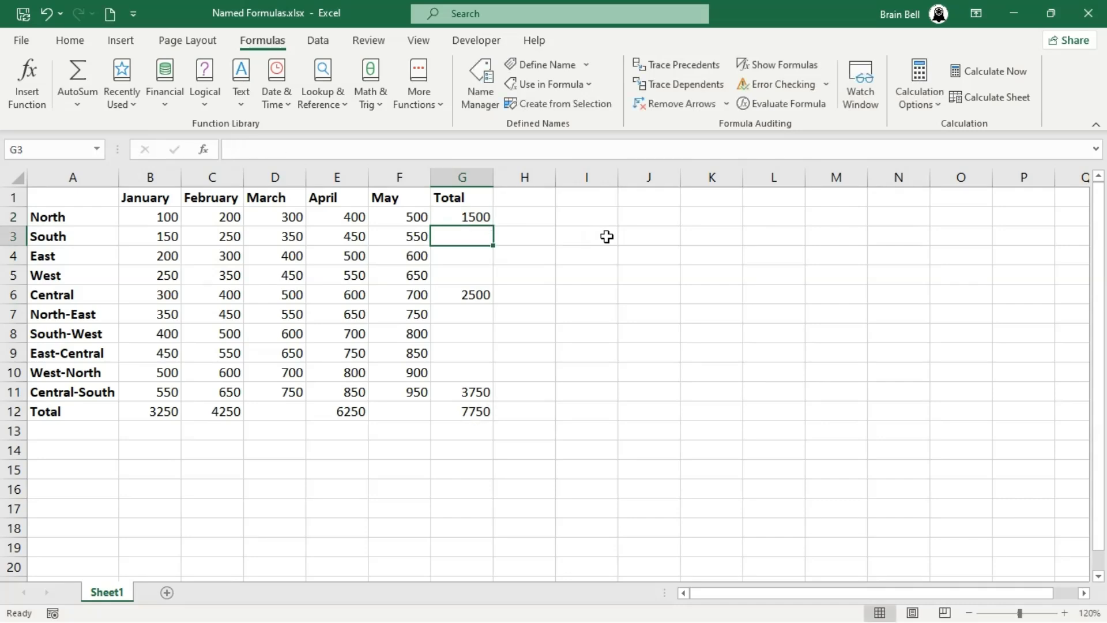
text(+)
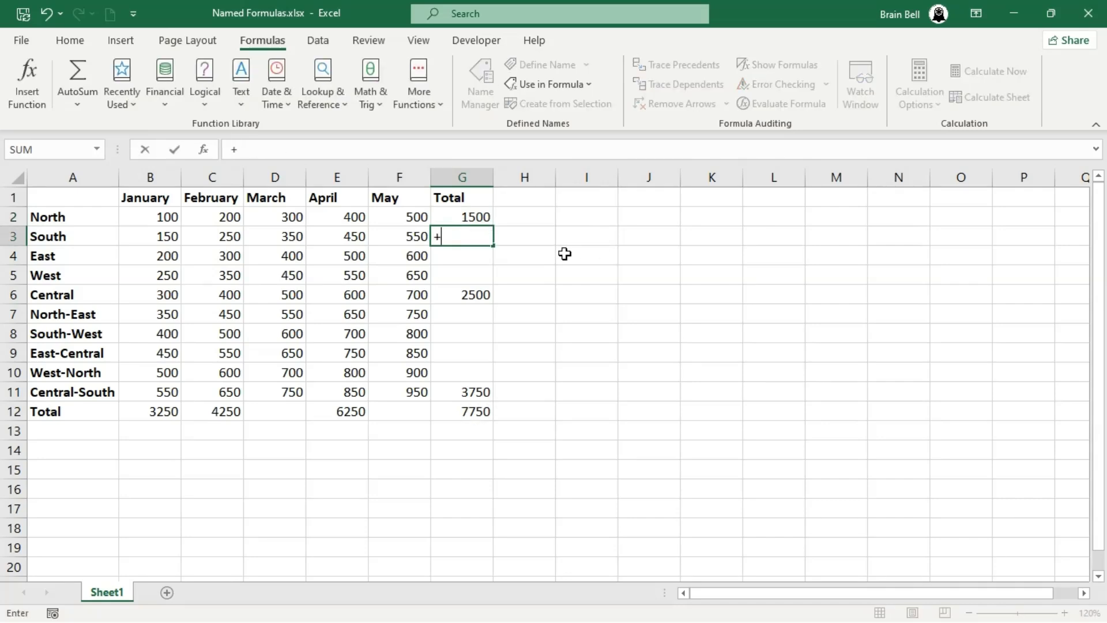
key(BackSpace)
text(=SUM_L)
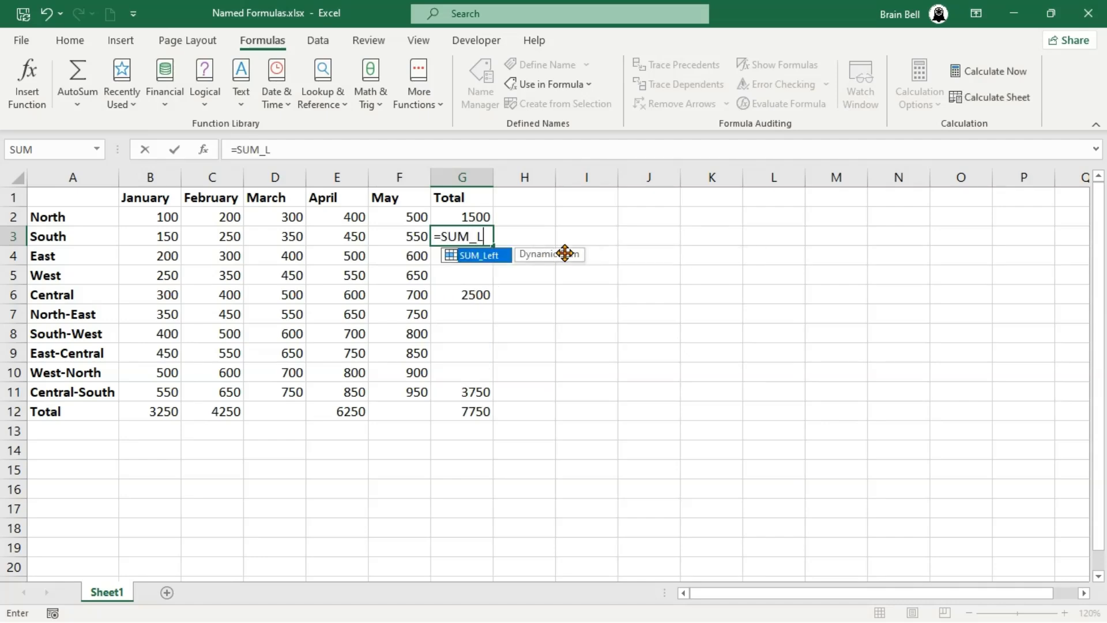
key(Tab)
key(Return)
- Fill the =SUM_Left formula from G3 down through G11 and check the copied formula in G7
text(=)
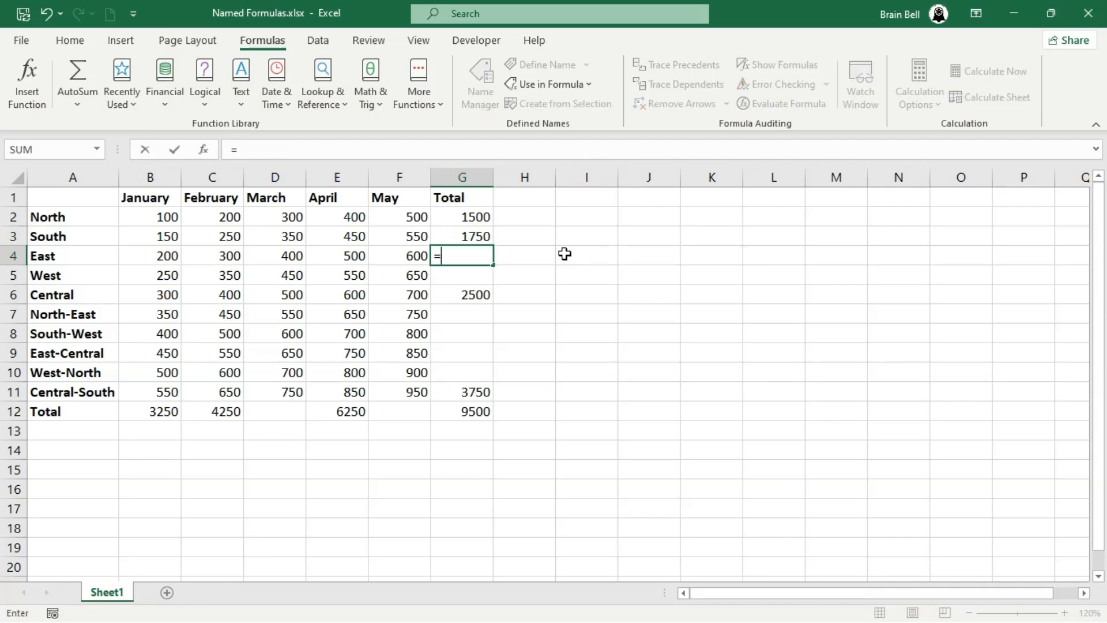
key(Escape)
click(478, 232)
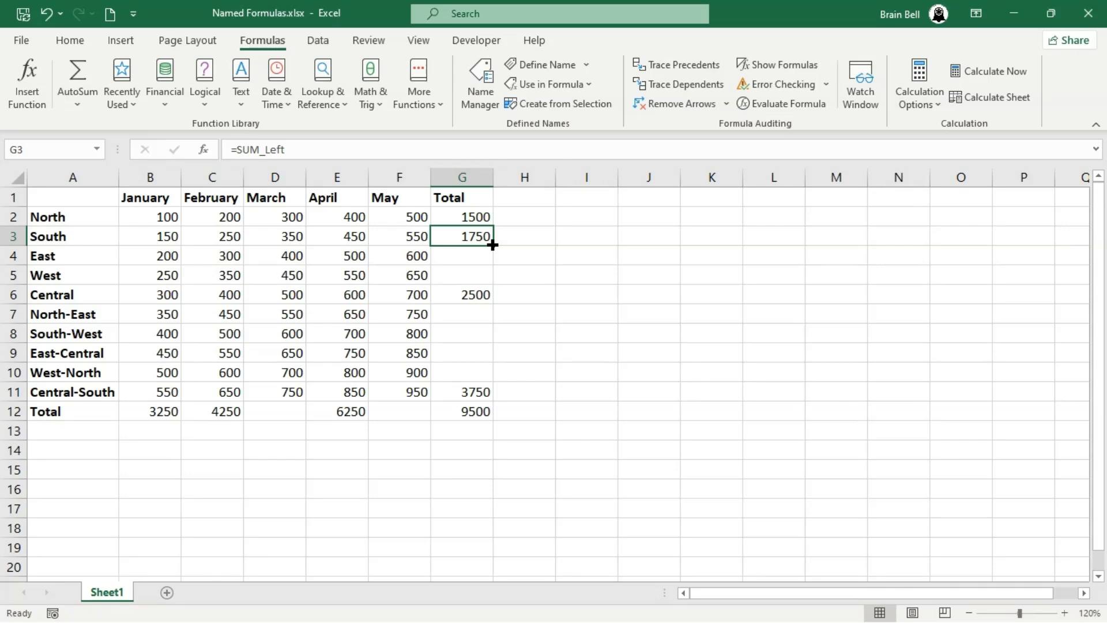
drag(493, 246, 494, 380)
double_click(482, 316)
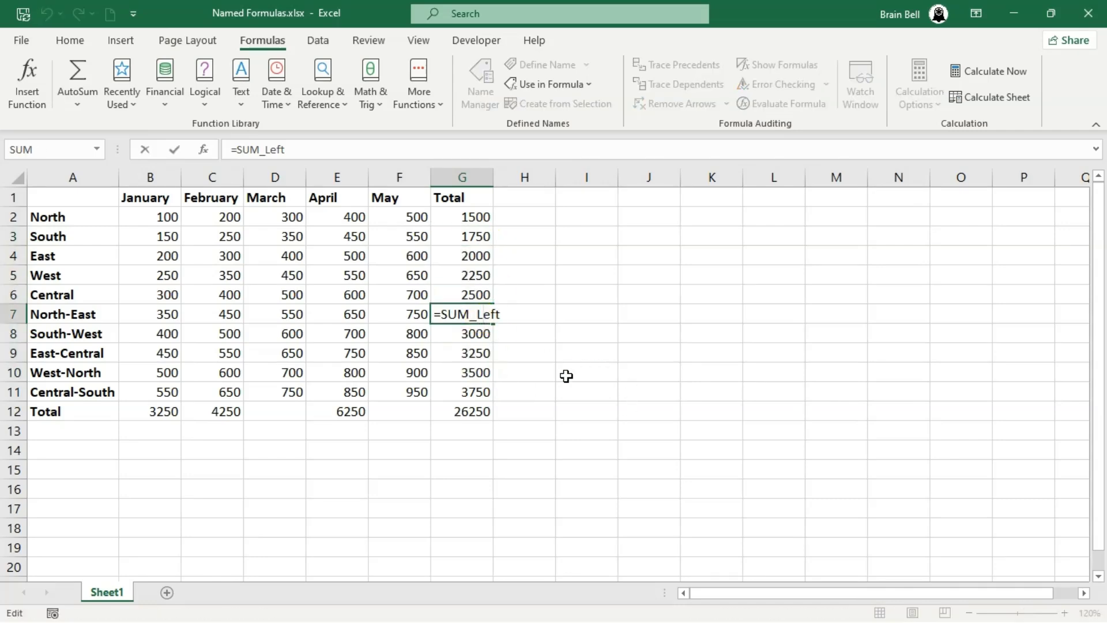
key(Escape)
- Enter =SUM_ABOVE in D12 to total the March column
click(267, 415)
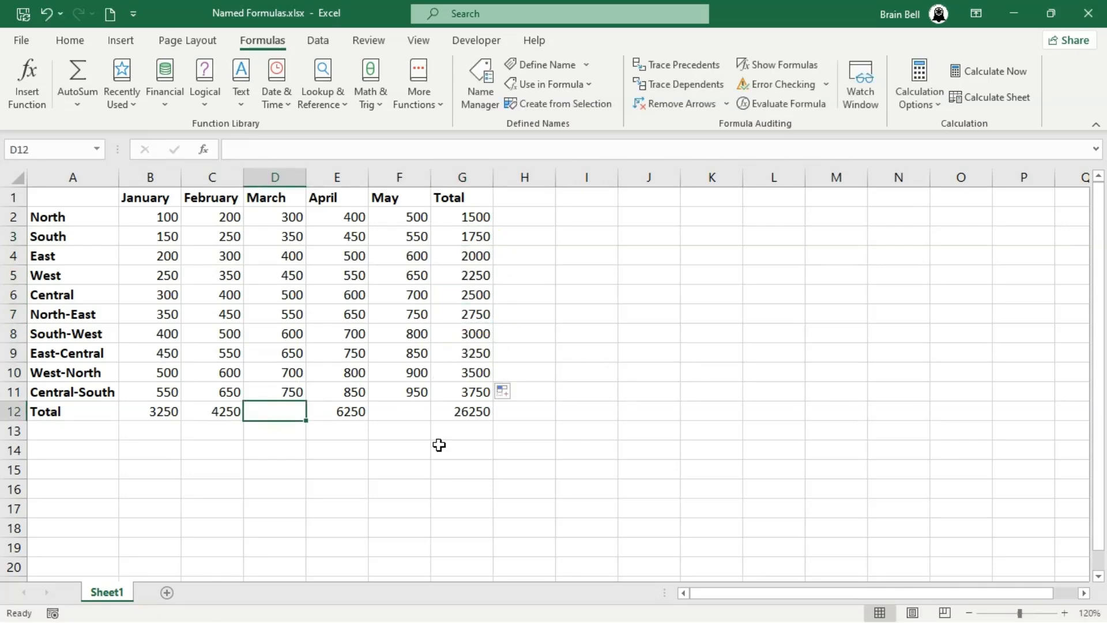
text(=SUM_ABOV)
key(Tab)
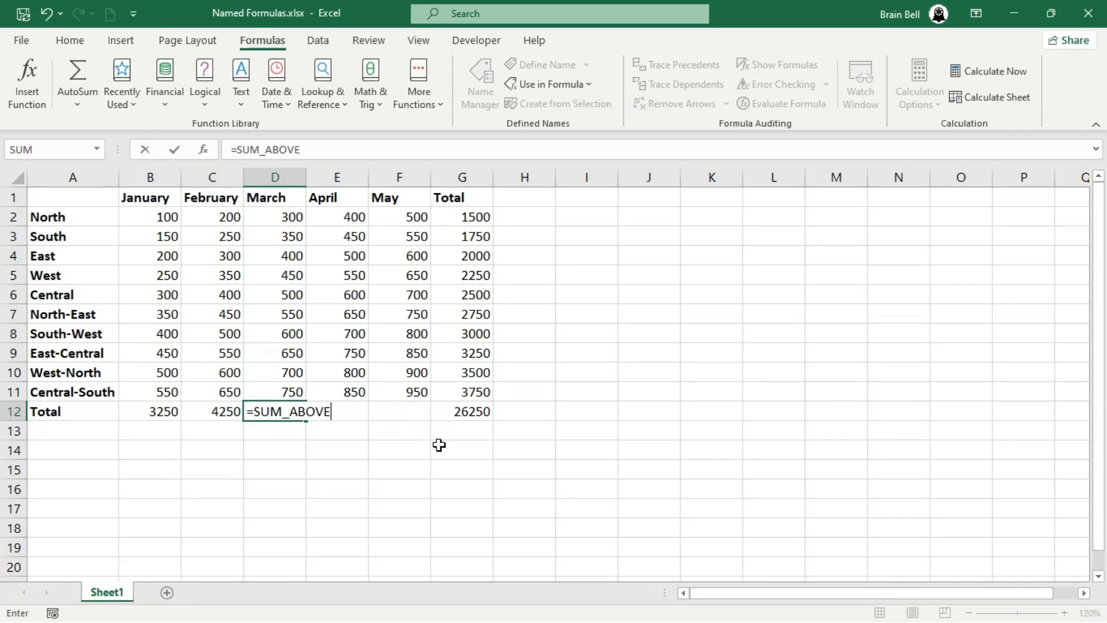
key(Return)
- Enter =SUM_ABOVE in F12 to total the May column
click(395, 413)
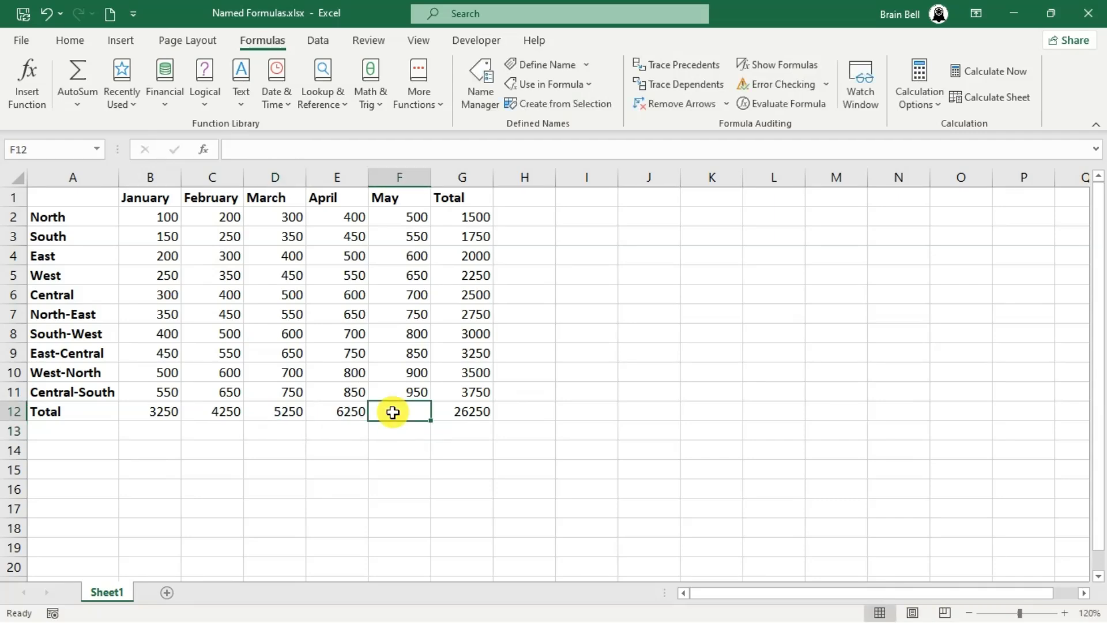
text(SUM)
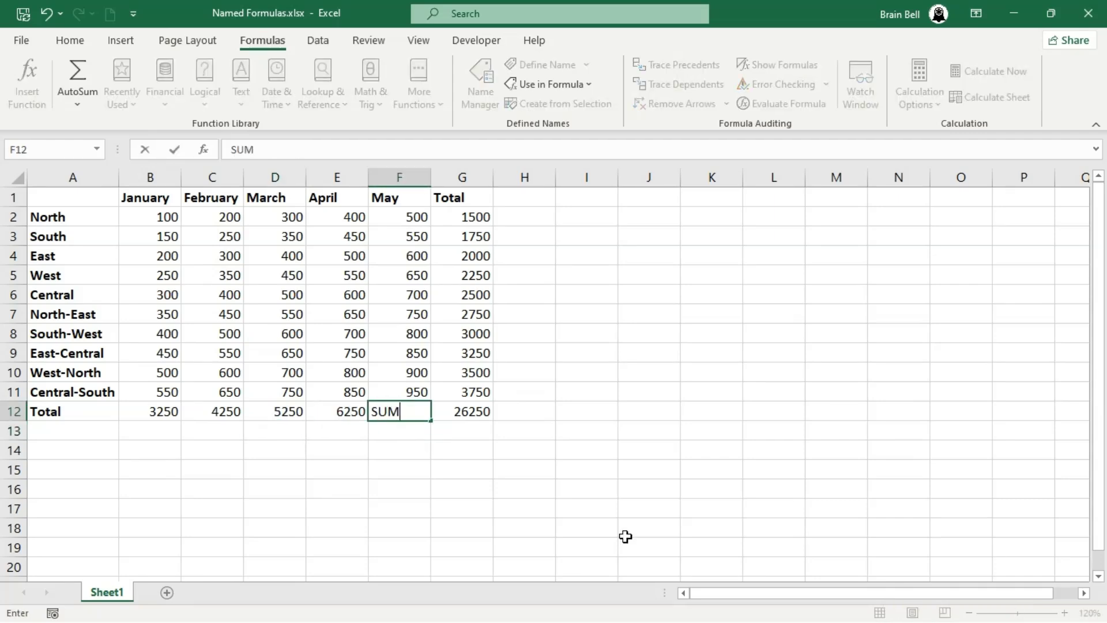
text(_A)
key(BackSpace)
key(BackSpace)
key(BackSpace)
key(BackSpace)
key(BackSpace)
text(=SUM_ABOVE)
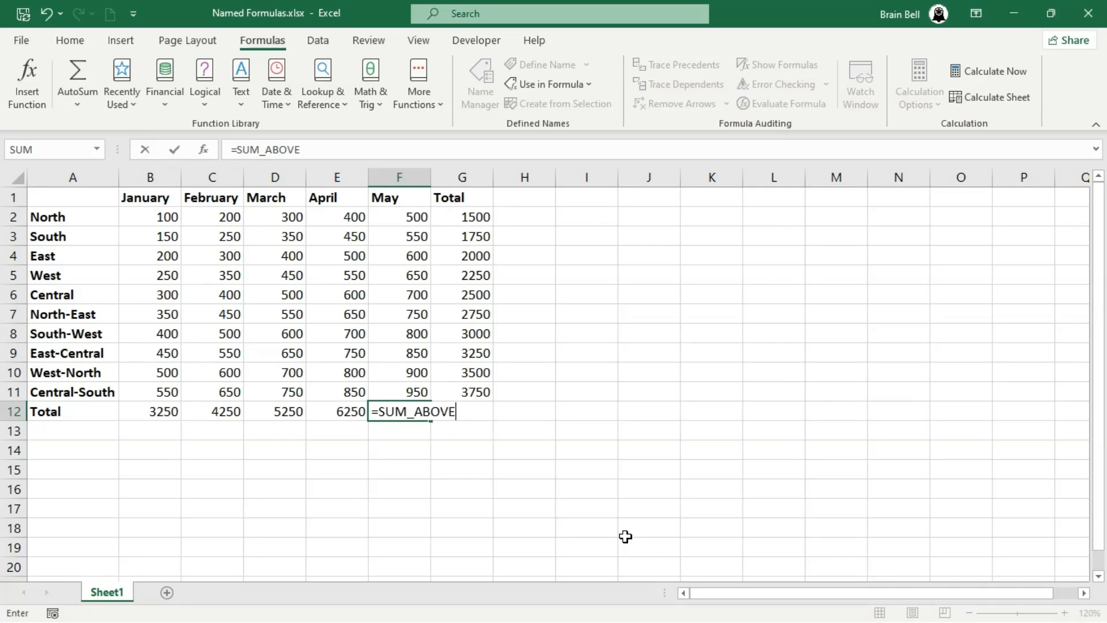
key(Return)
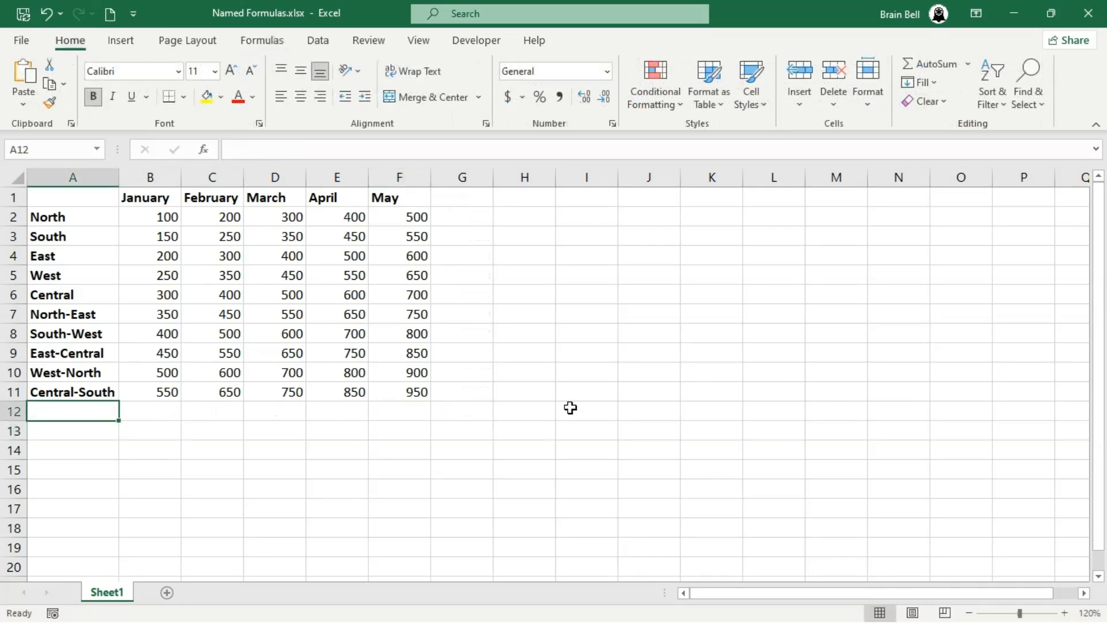
- Label cell A12 "Total" and select B12 beside it
text(Total)
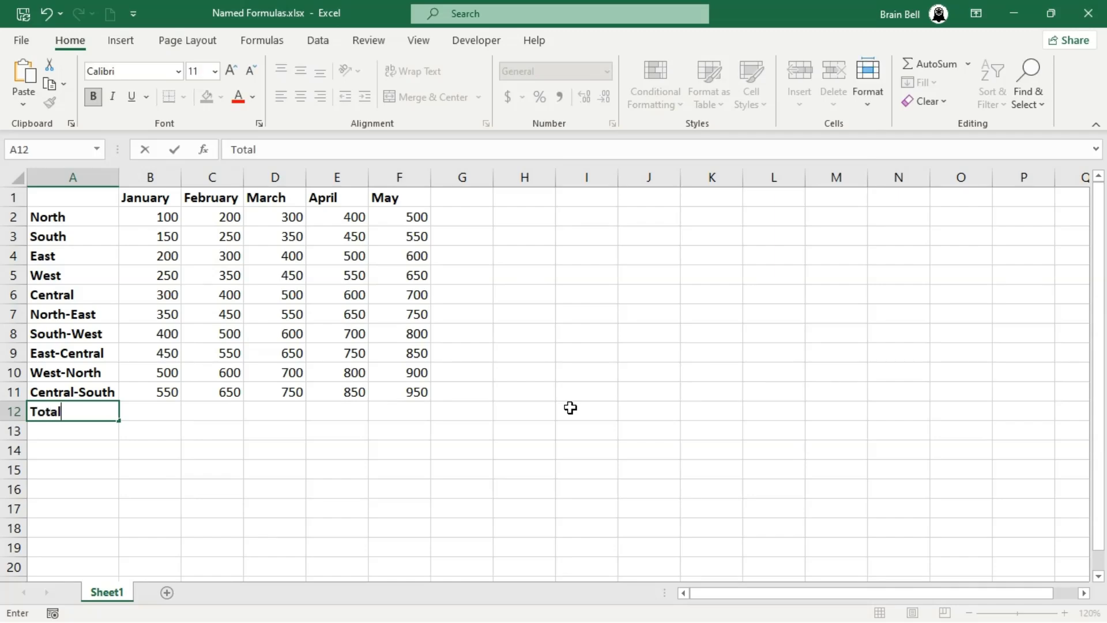
key(Return)
key(Up)
key(Right)
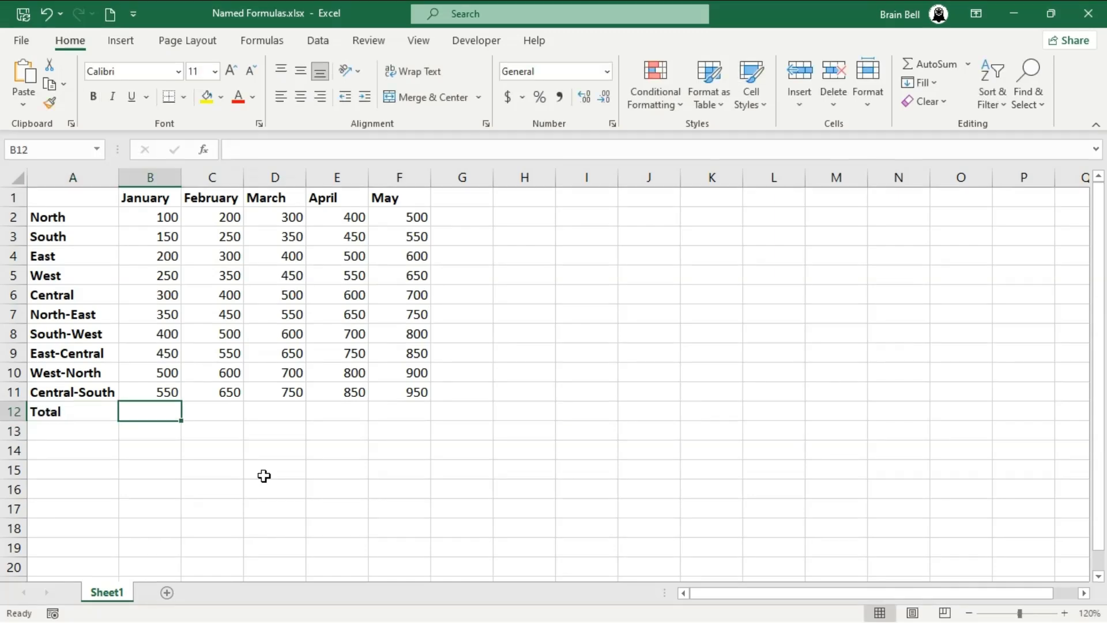
- Start a new workbook-scope name SUM_ABOVE that refers to =SUM(OFFSET(INDIRECT("R1C" & COLUMN(), FALSE), 0, 0, ROW() - 1, 1))
click(260, 40)
click(543, 68)
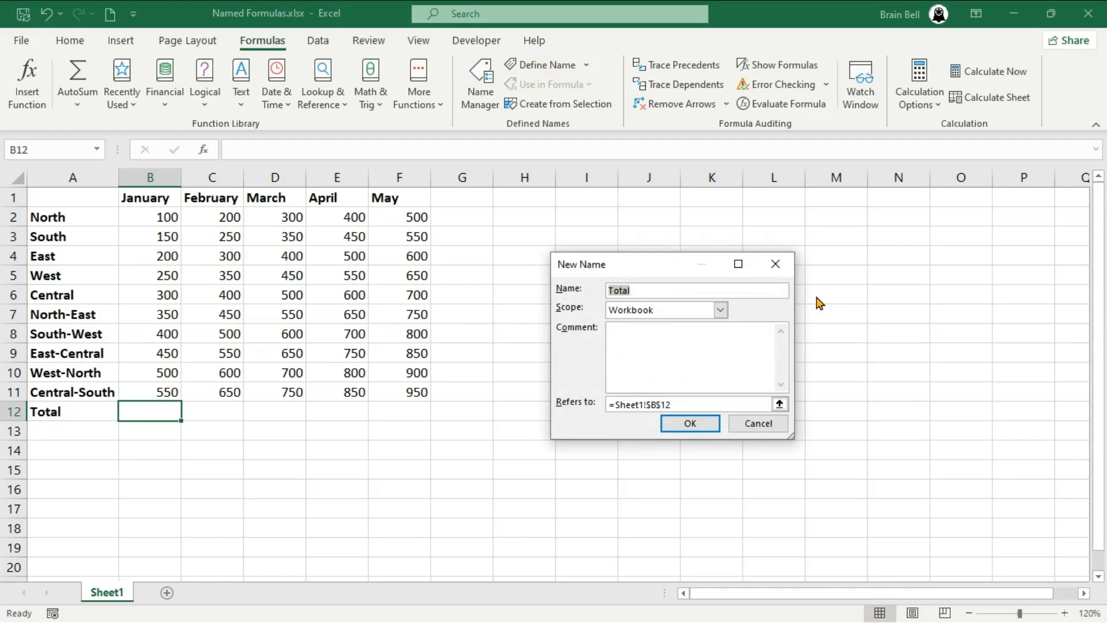
text(sUM_ABOVE)
click(692, 402)
key(BackSpace)
drag(692, 402, 582, 402)
text(=SUM(OFFSET(INDIRECT("R1C" & COLUMN(), FALSE), 0, 0, ROW() - 1, 1)))
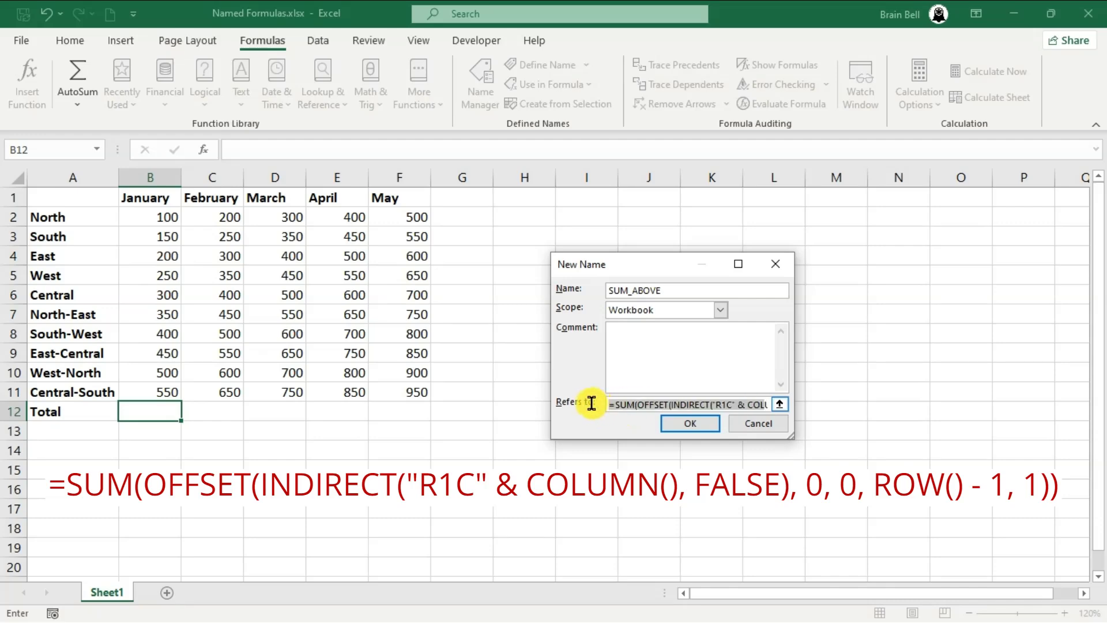
click(619, 403)
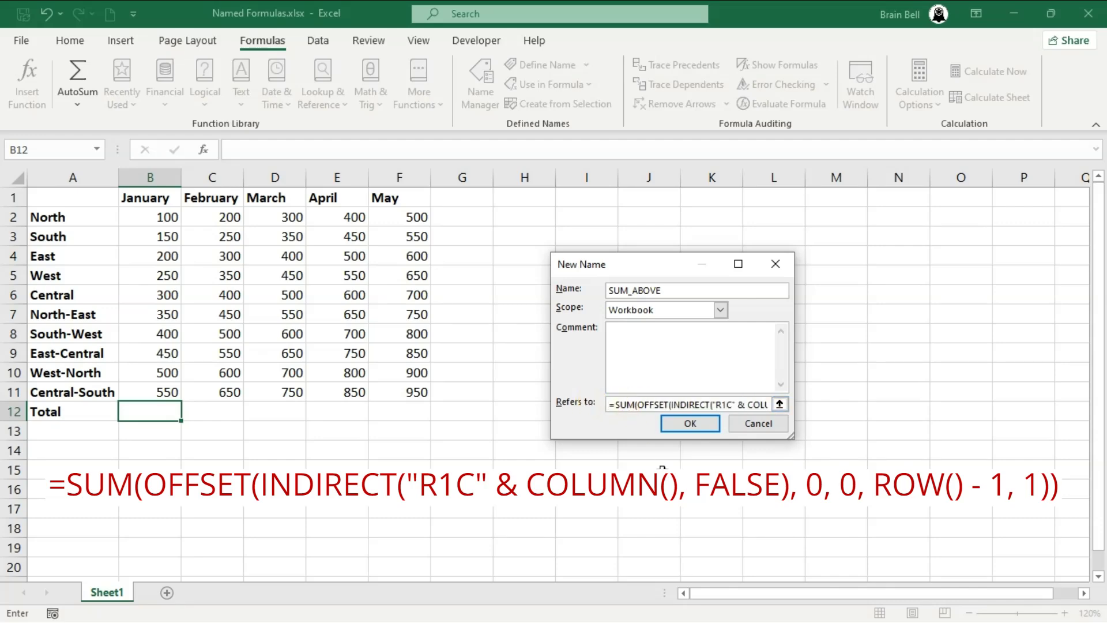
drag(744, 404, 780, 406)
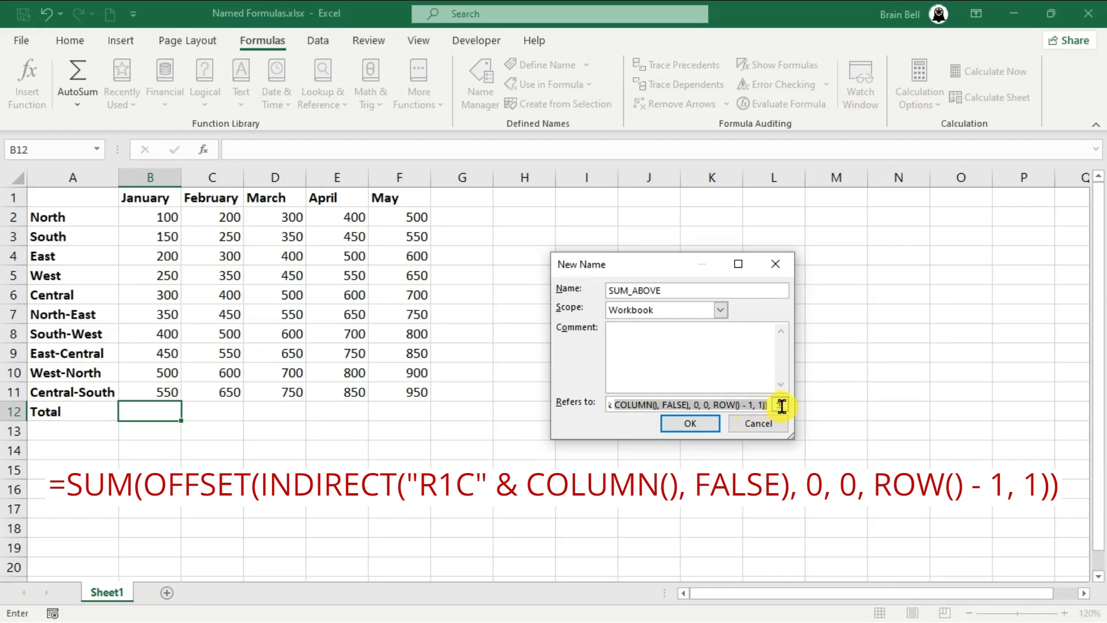
click(757, 406)
- Add the comment "Dynamic Sum" to the SUM_ABOVE name and save the definition
click(672, 333)
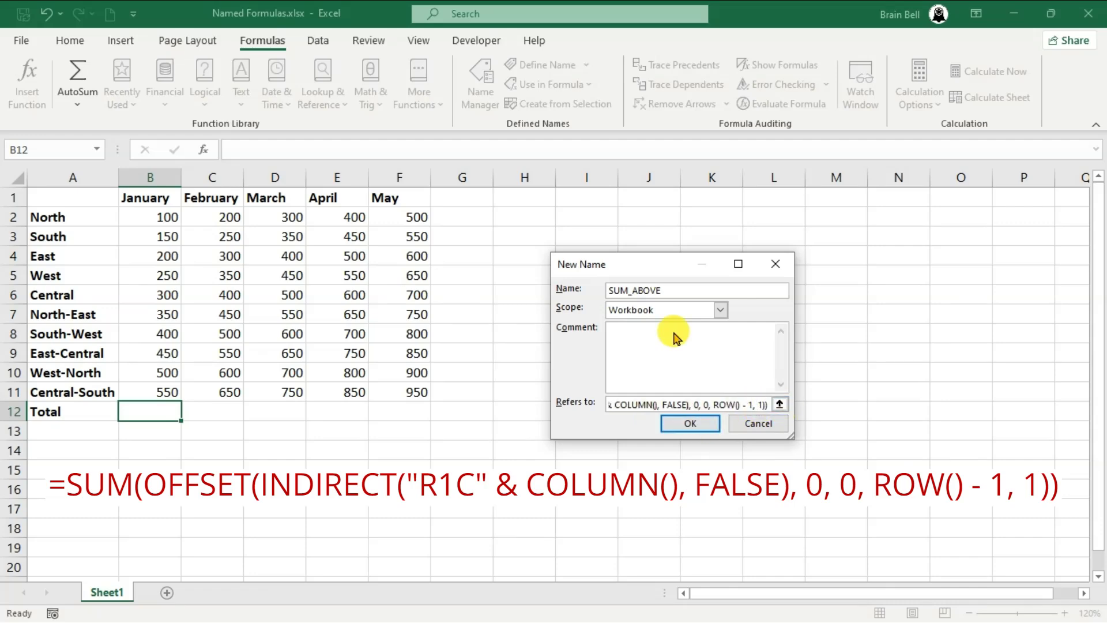
text(Dynamic Sum)
click(712, 422)
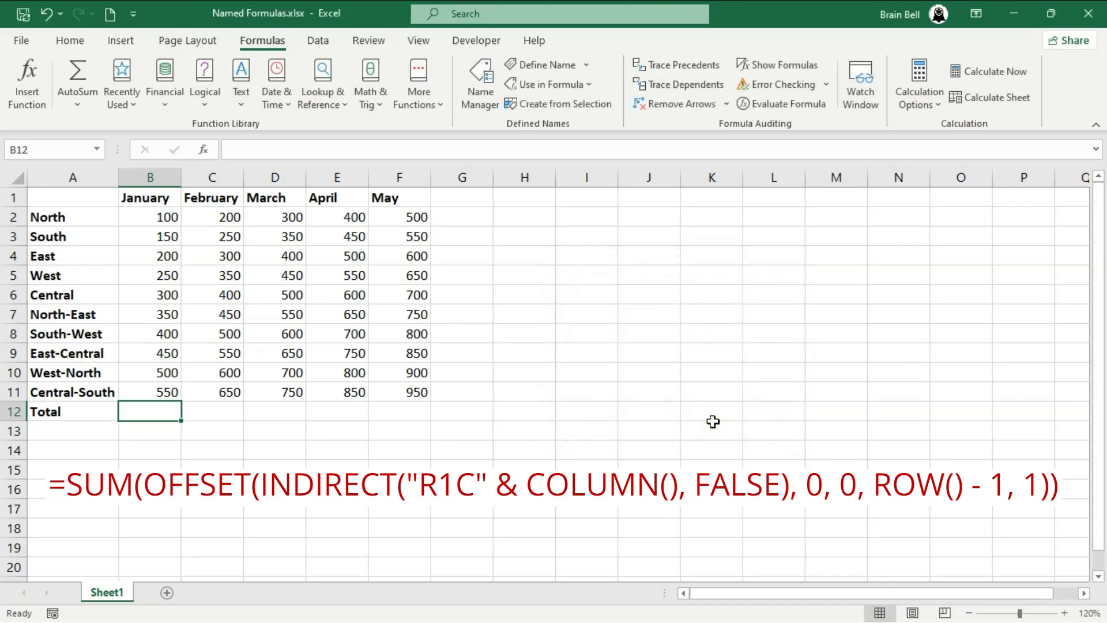
- Enter =SUM_ABOVE in B12 to total the January column
text(=)
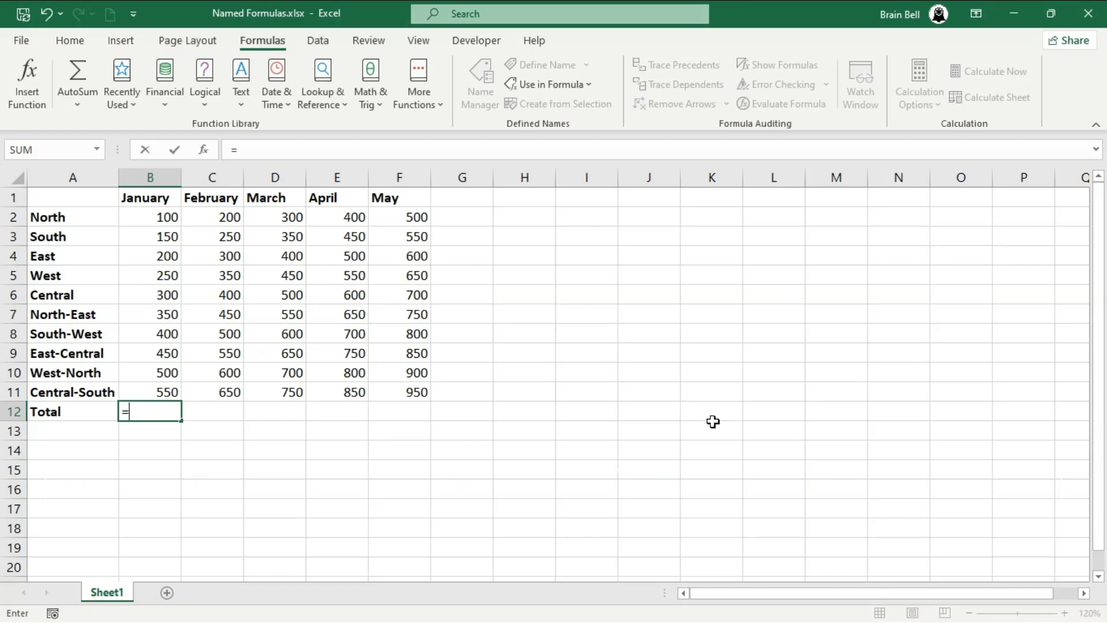
text(sum)
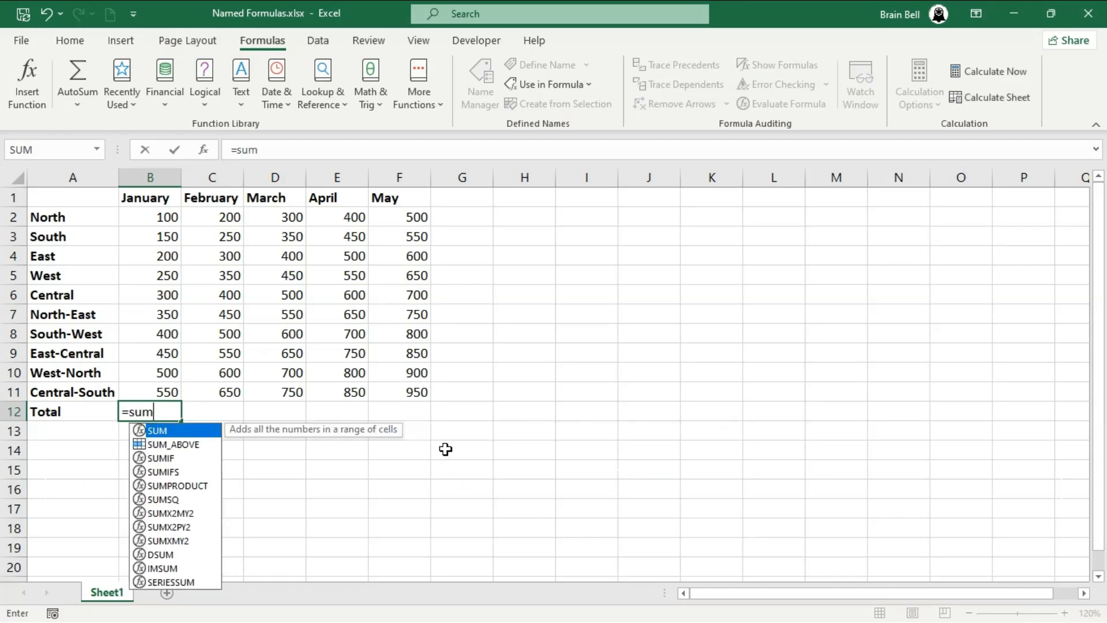
double_click(199, 444)
key(Return)
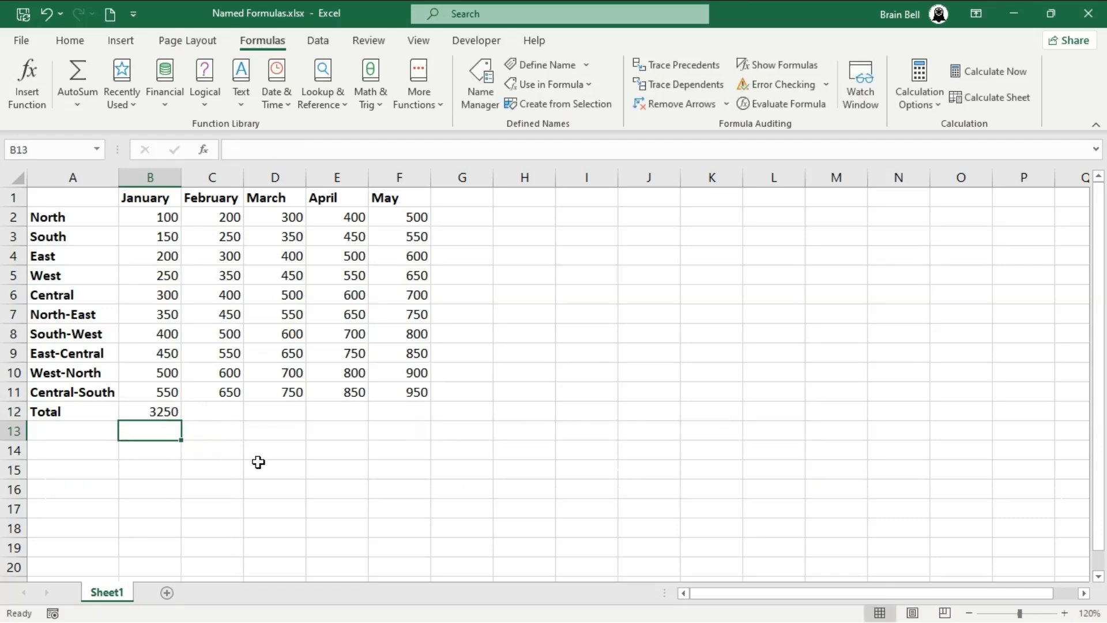
- Enter =SUM_ABOVE in C13 to total the February column
key(Right)
text(=sum)
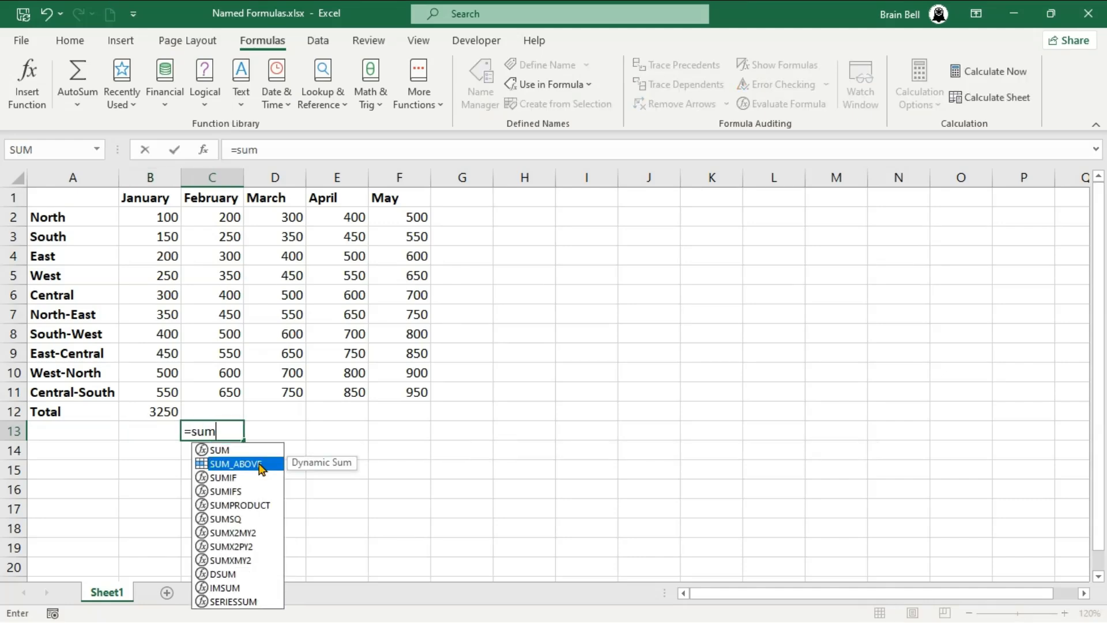
double_click(260, 464)
key(Return)
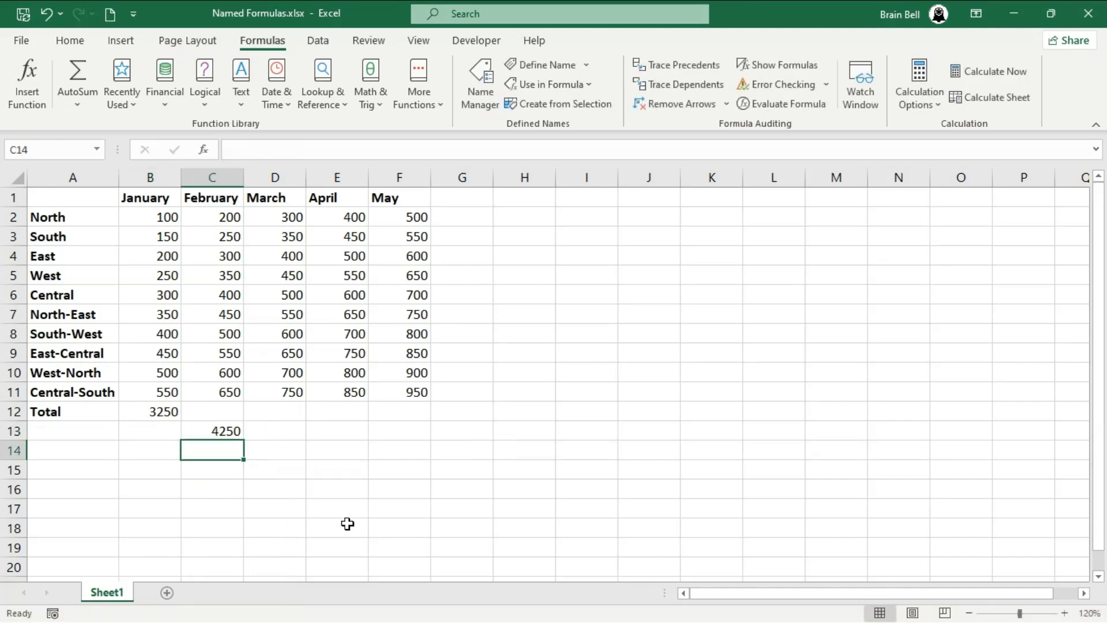
- Clear the Central region's February value in C6 and undo the deletion
click(231, 300)
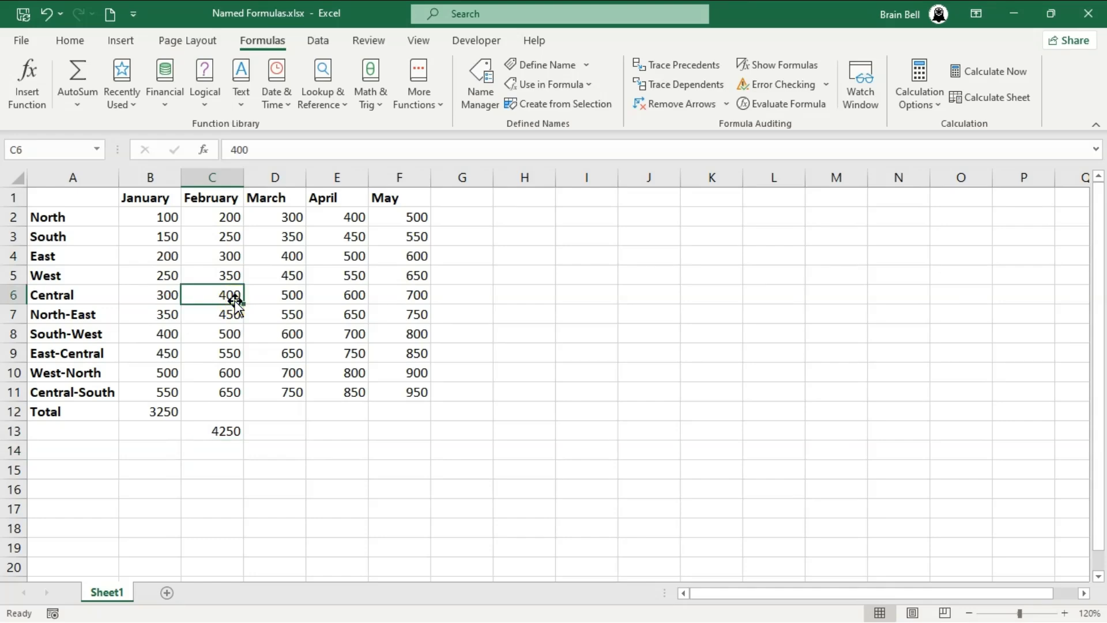
key(Delete)
key(ctrl+z)
- Clear the formula in C13 and enter =SUM_ABOVE in C12 to total the February column
click(238, 429)
key(Delete)
key(Up)
text(=sum)
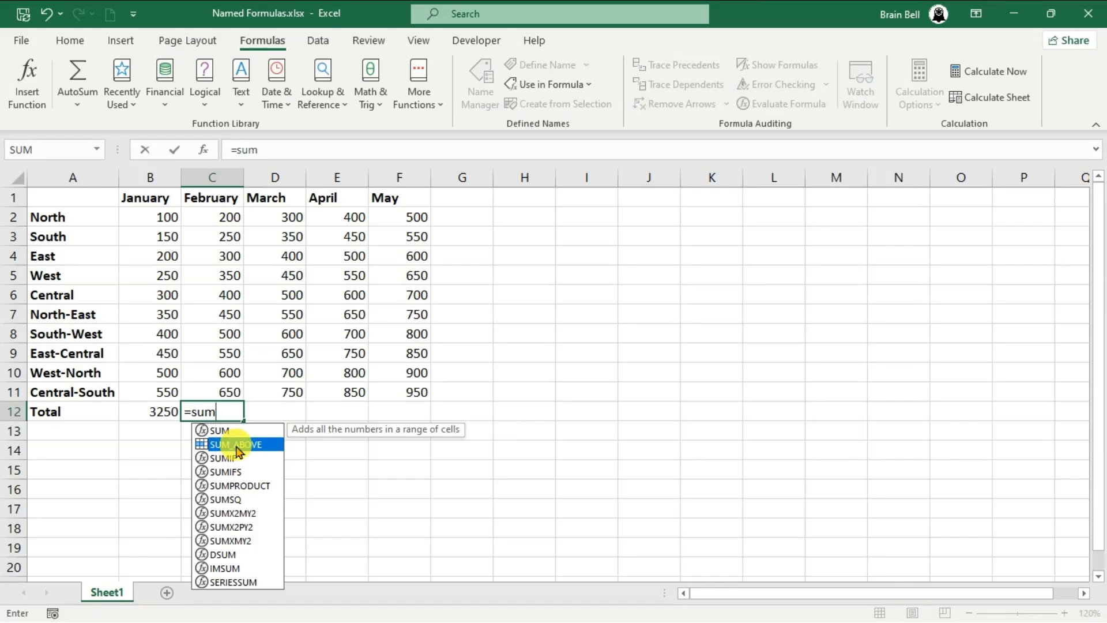
double_click(237, 444)
key(Tab)
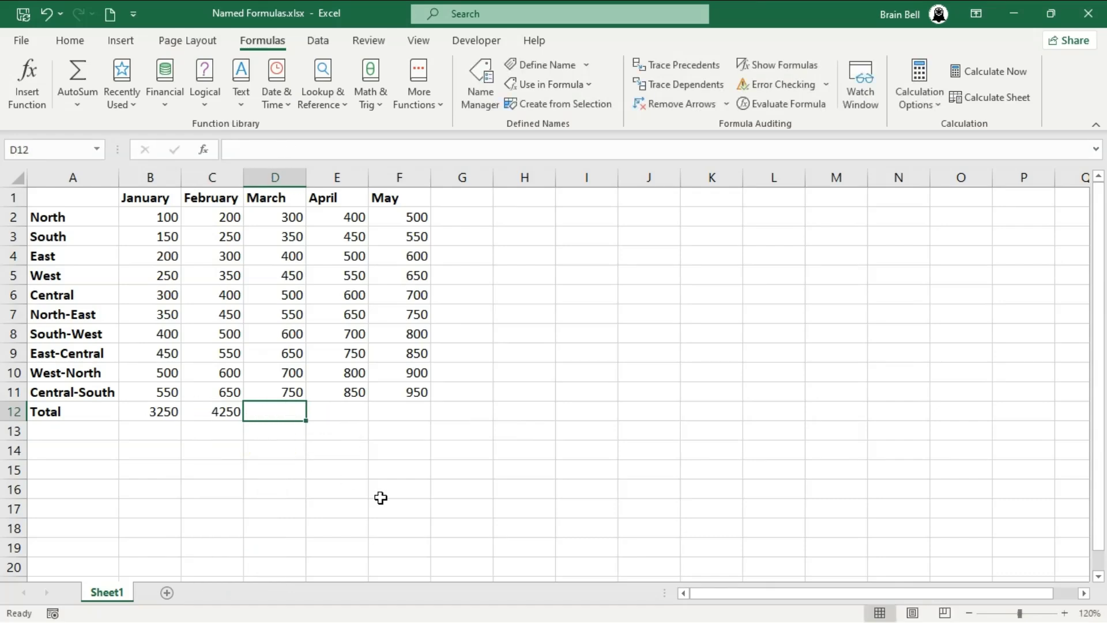
- Enter =SUM_ABOVE in D12 to total the March column
text(=sum)
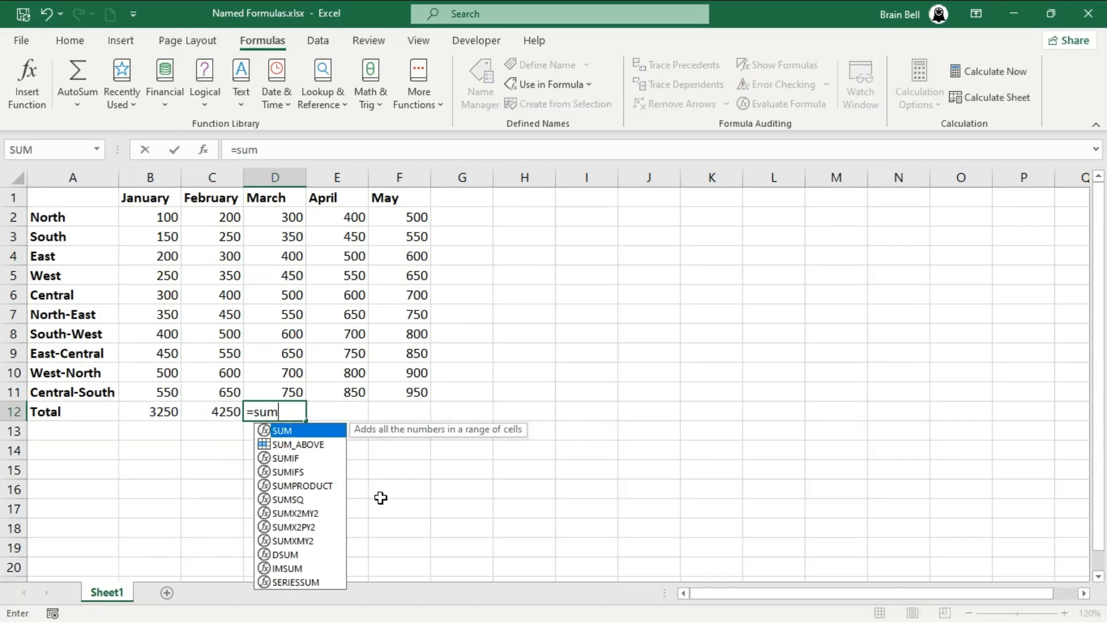
key(Down)
key(Tab)
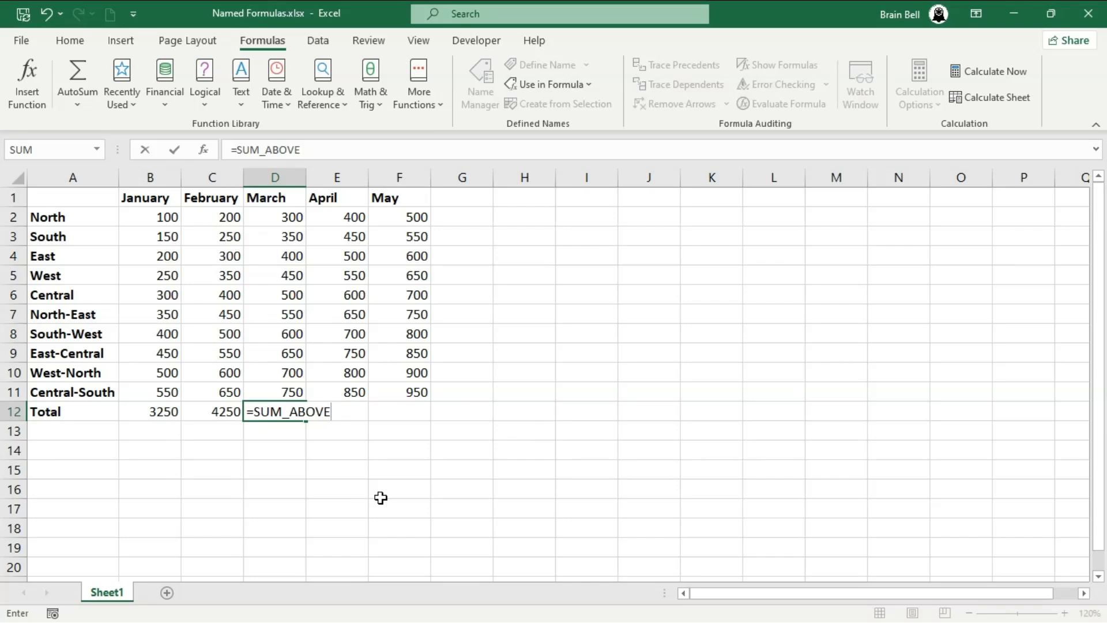
key(Return)
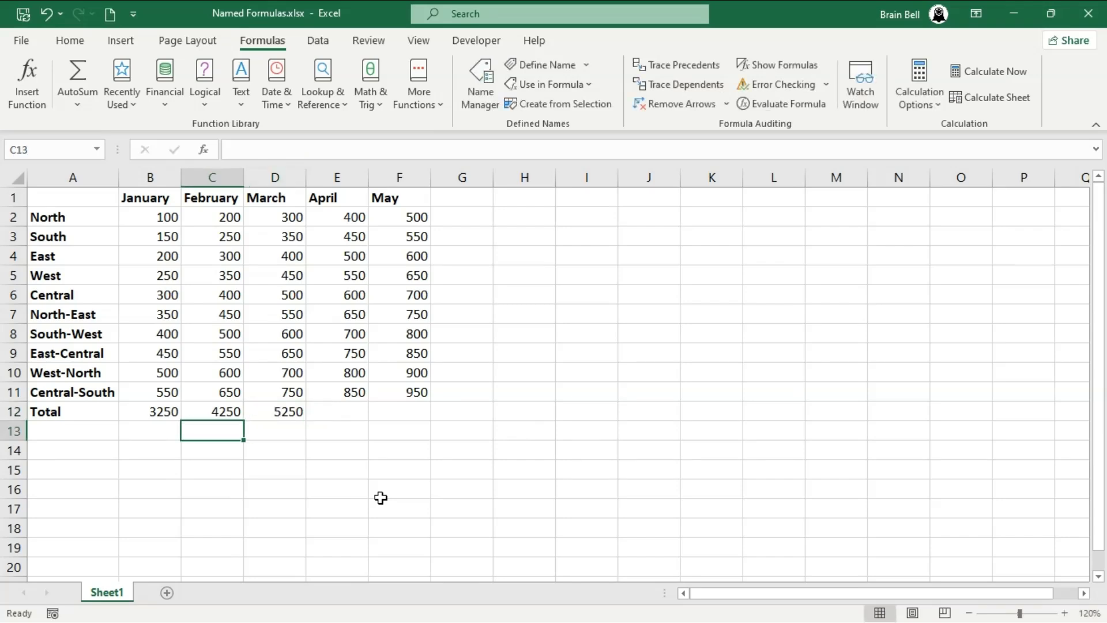
- Enter =SUM_ABOVE in E12 to total the April column
key(Right)
key(Right)
key(Up)
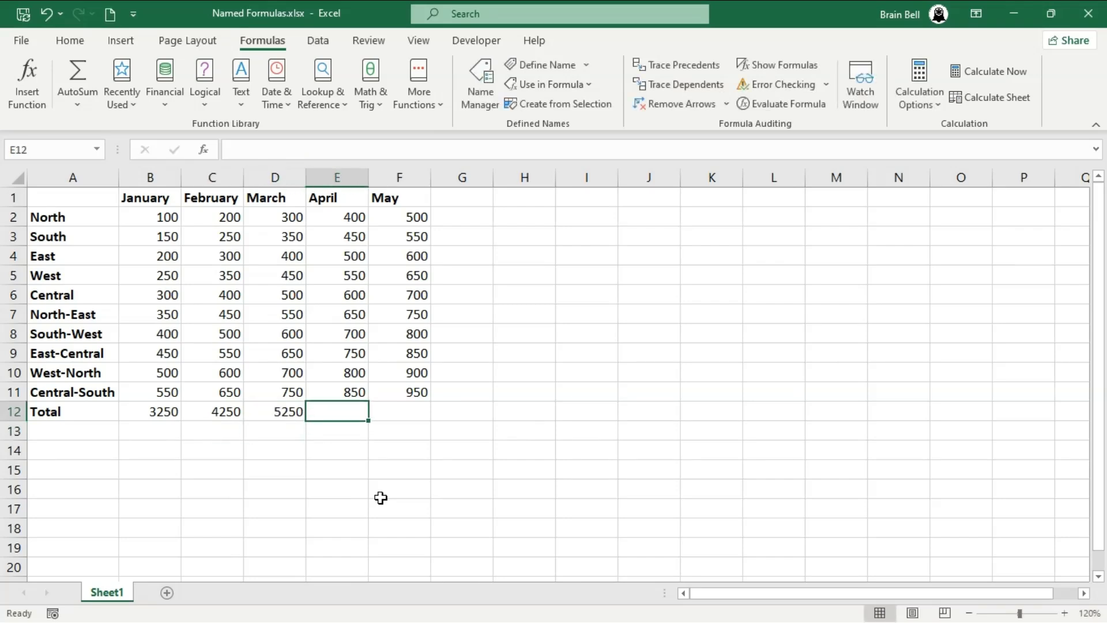
text(=sum)
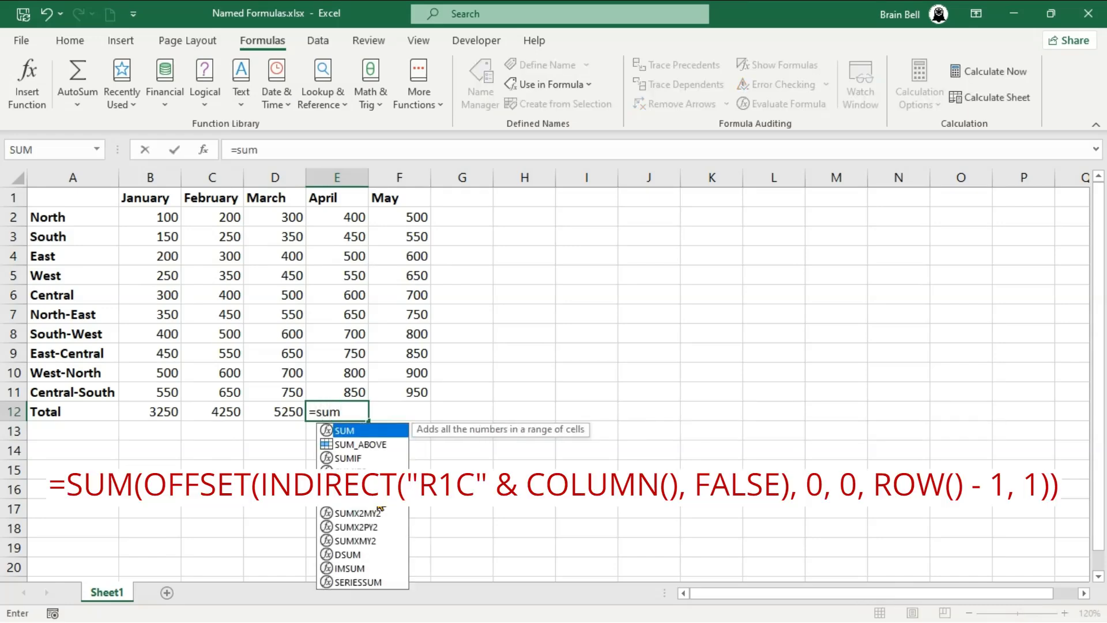
double_click(373, 444)
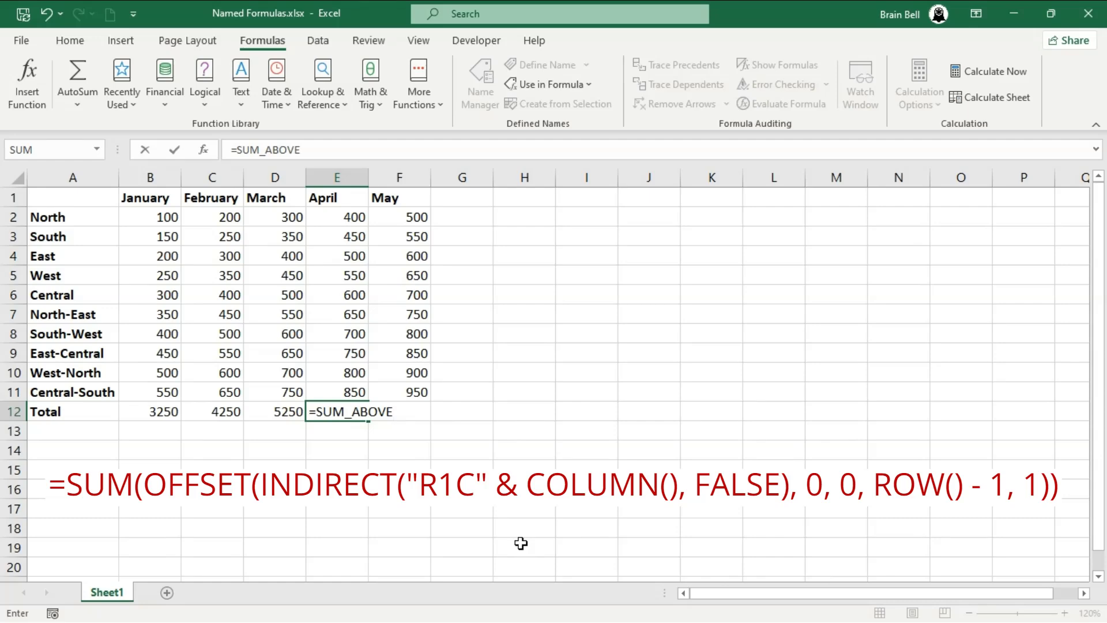
key(Tab)
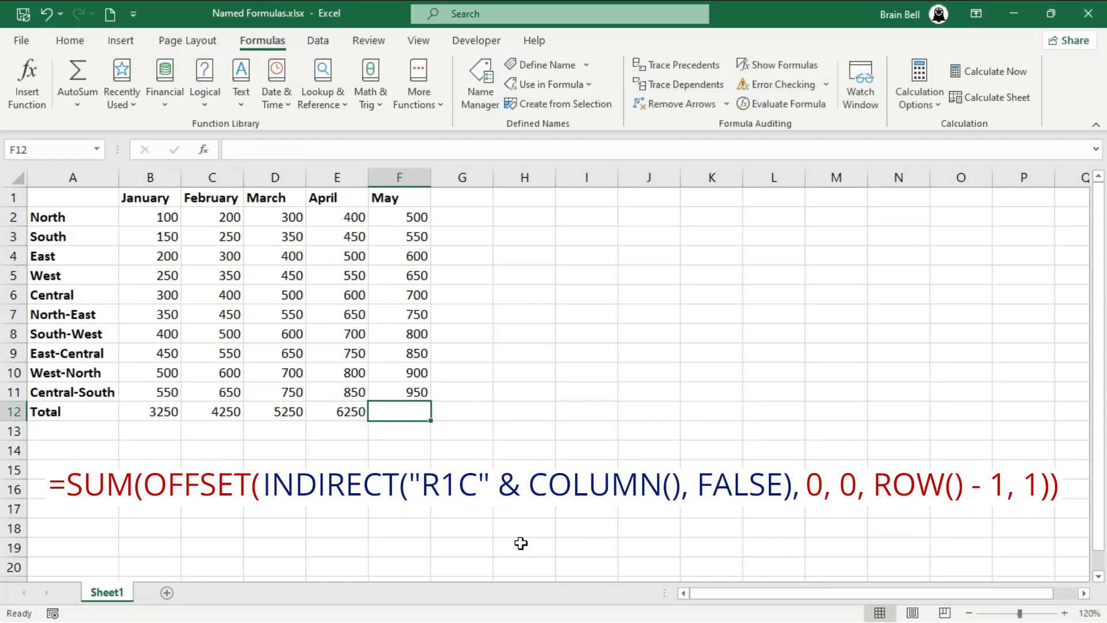
- Enter =SUM_ABOVE in F12 to total the May column
text(=sum_)
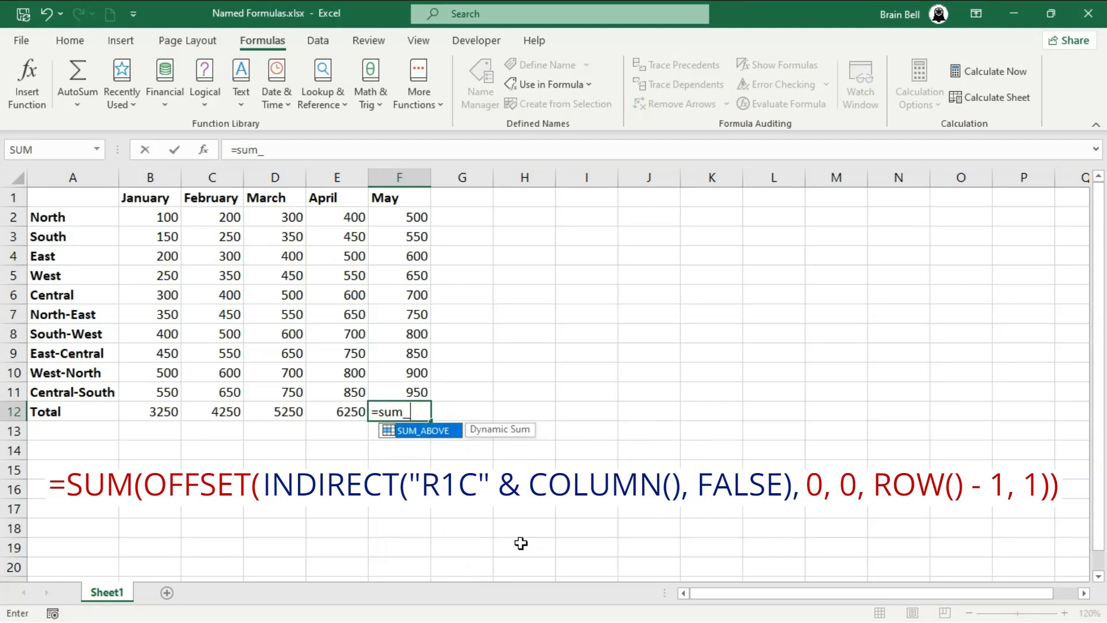
key(Tab)
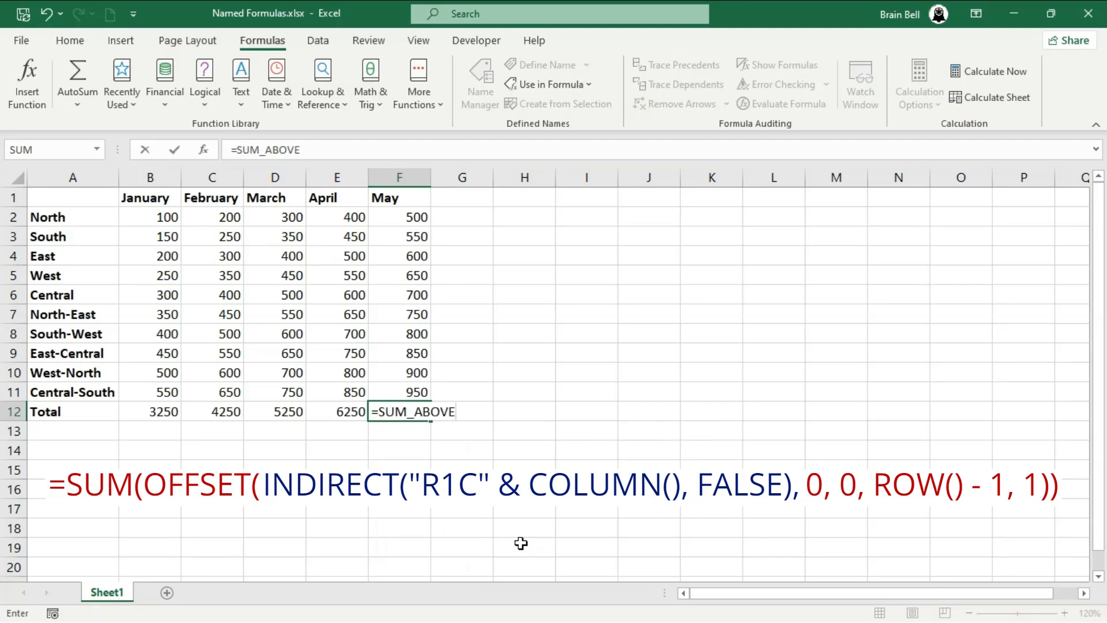
key(Return)
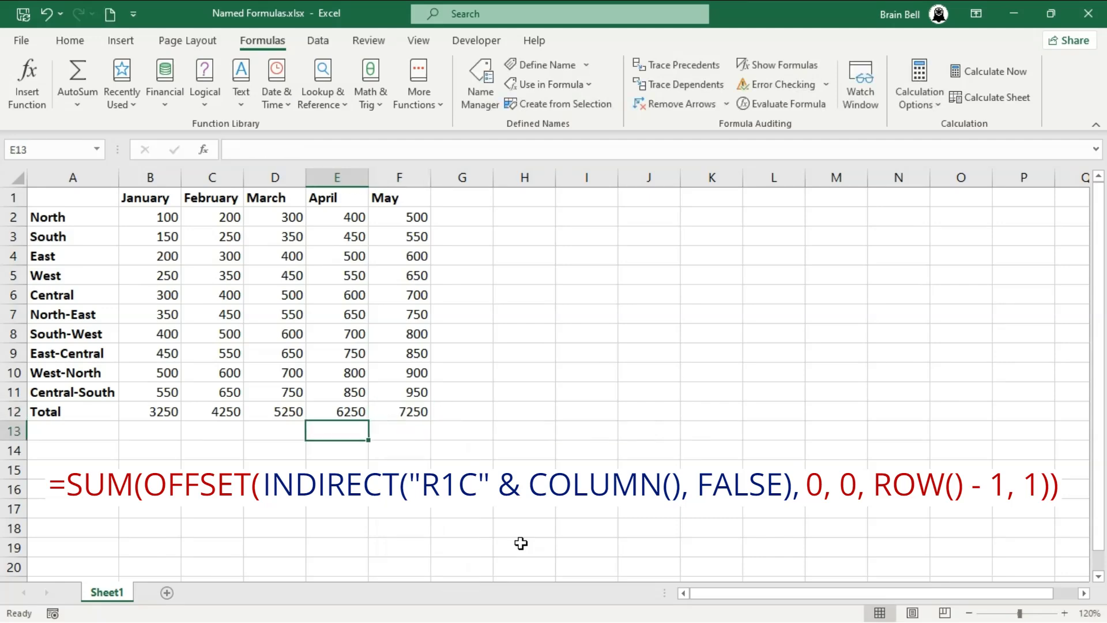
- Enter =SUM_ABOVE in F15, below the table, to test the named formula from another row
key(Down)
key(Down)
key(Right)
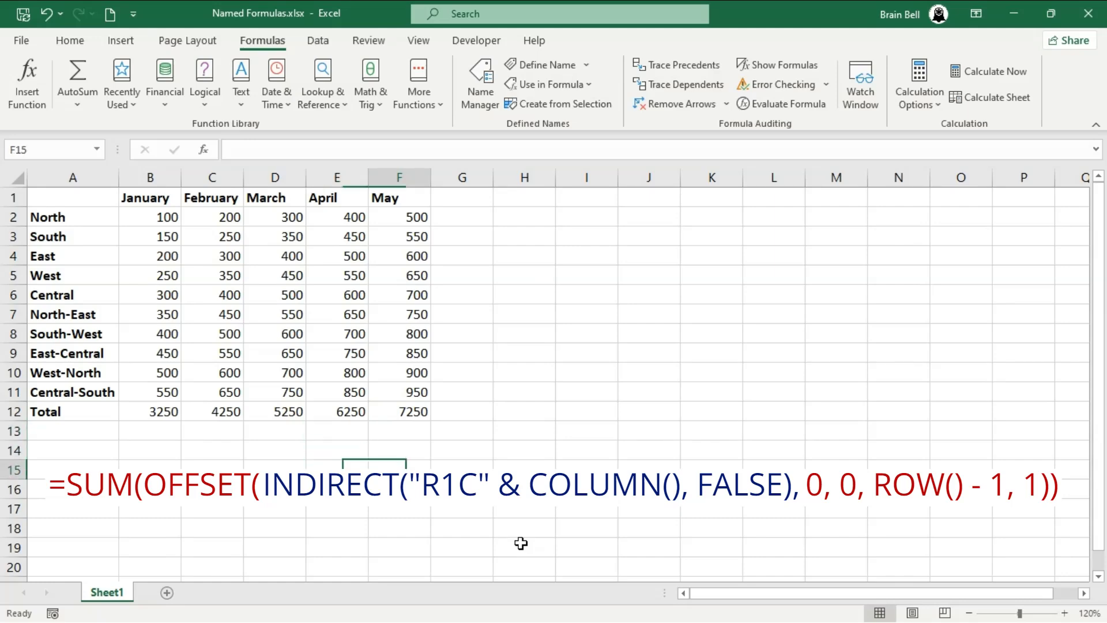
key(Right)
key(Left)
text(=su)
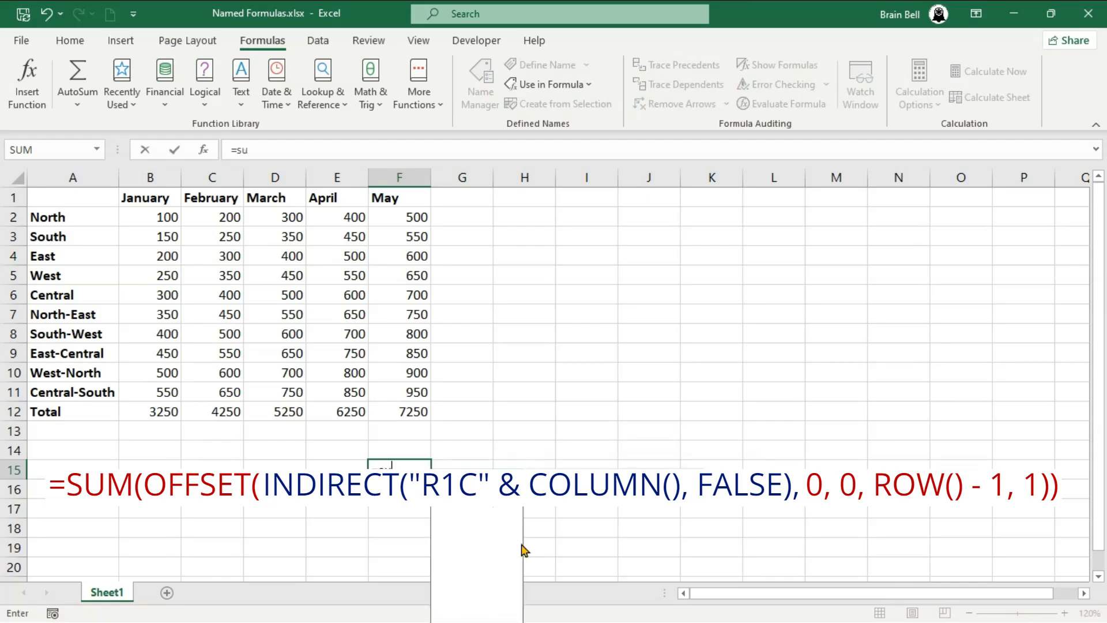
text(m_a)
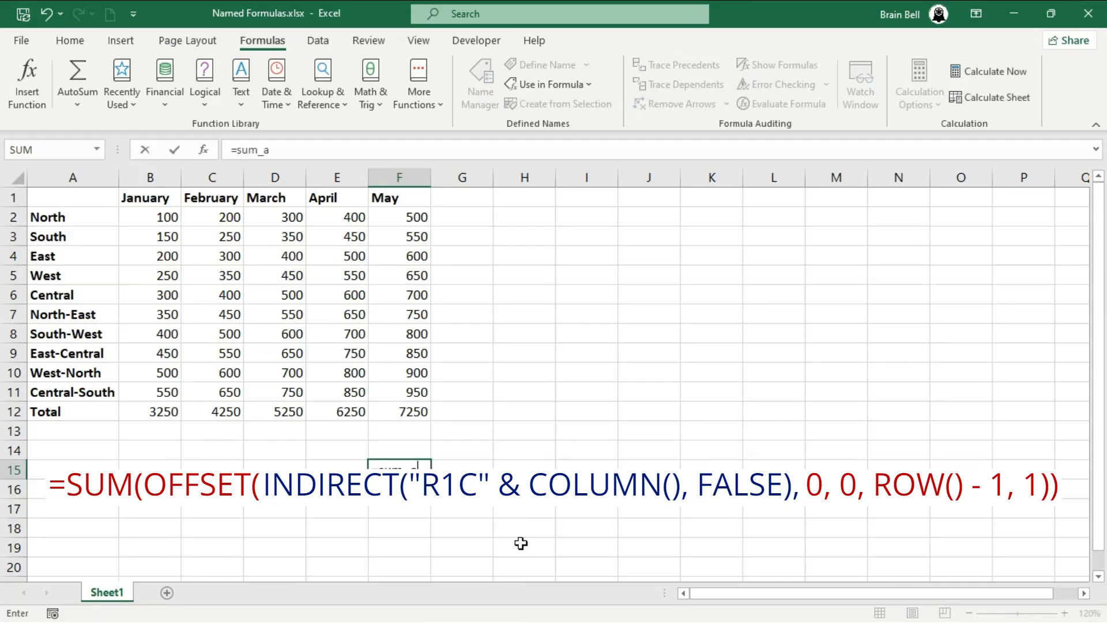
key(Tab)
key(Return)
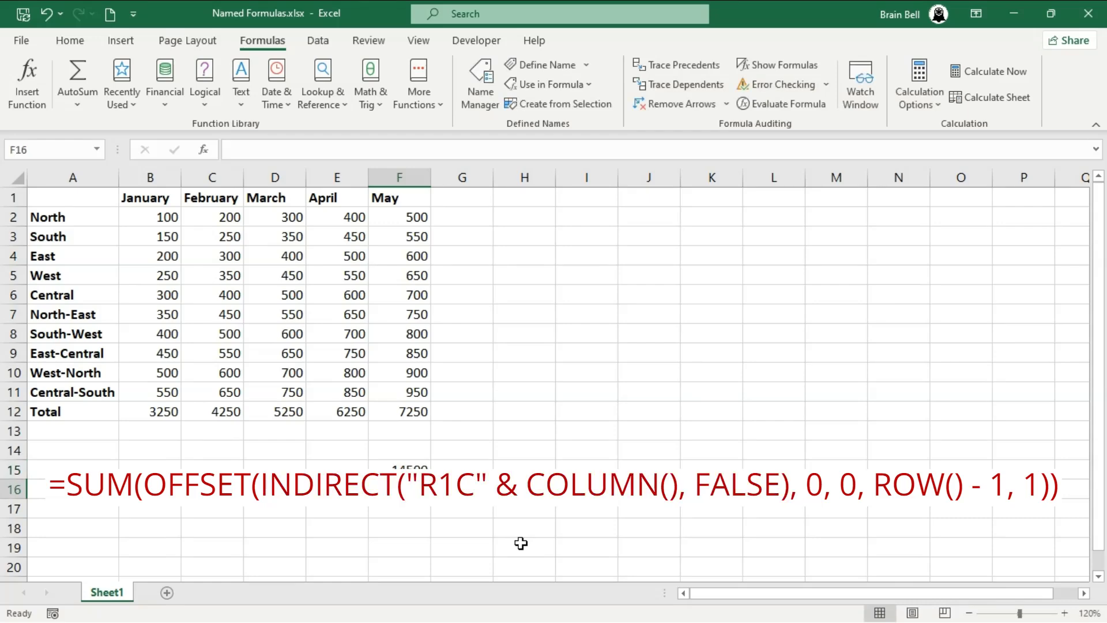
- Enter the test value 10000 in F14, directly above the SUM_ABOVE formula
key(Up)
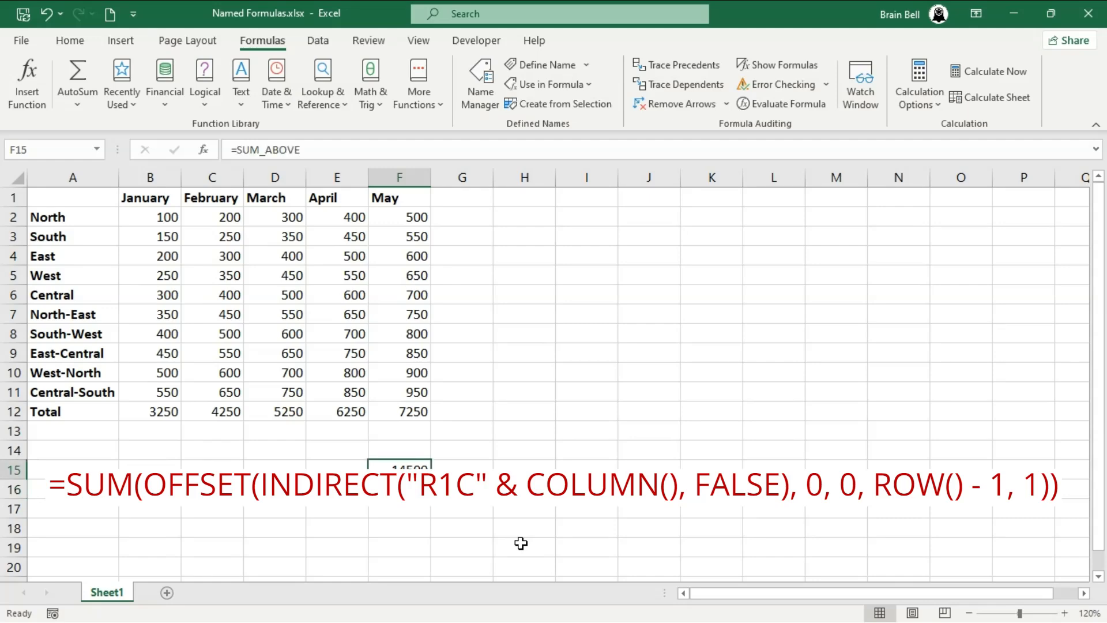
key(Up)
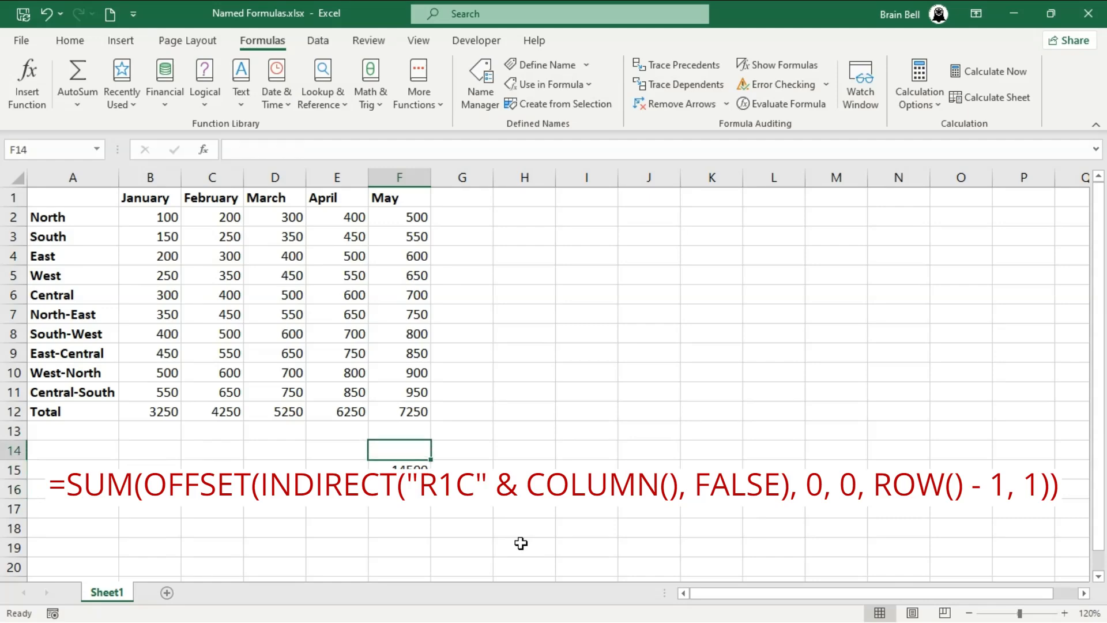
text(10000)
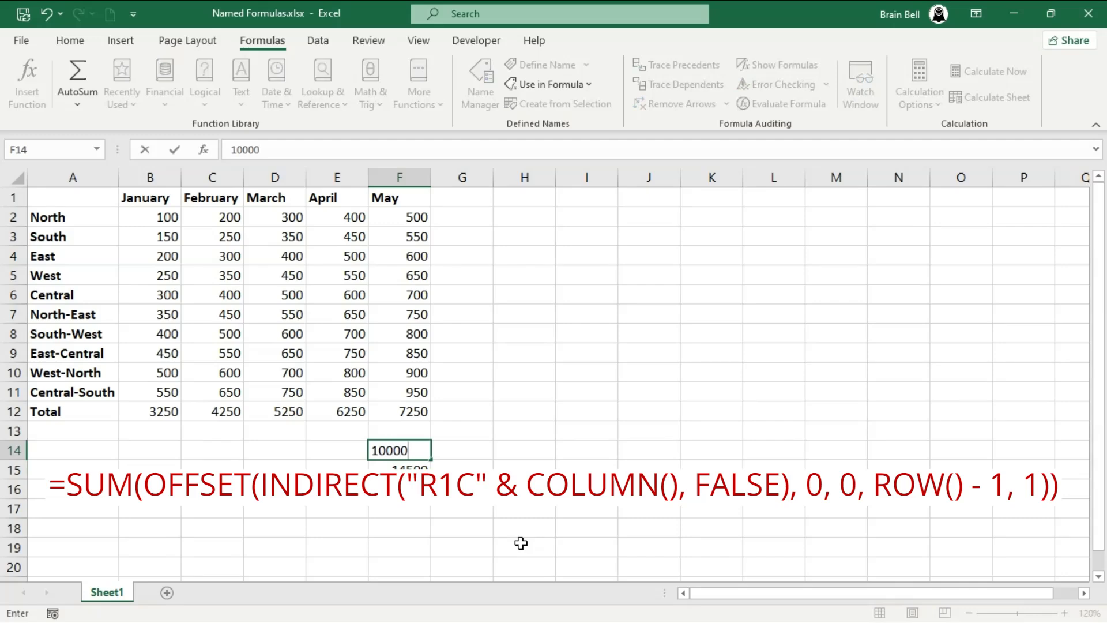
key(Return)
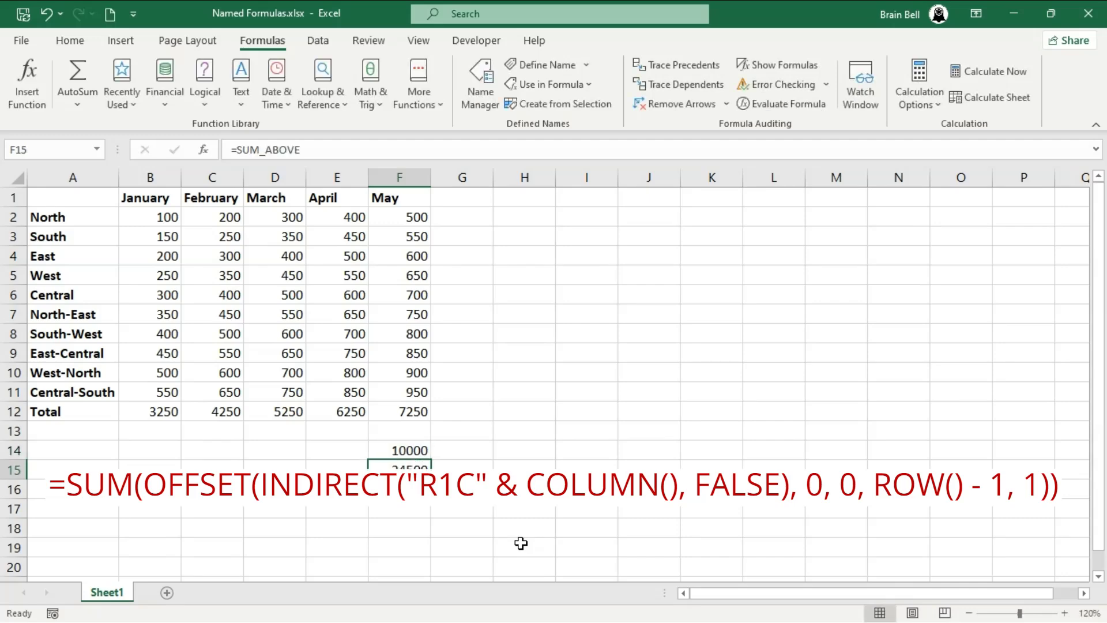
- Clear the test value in F14 and the test formula in F15
key(Up)
key(Delete)
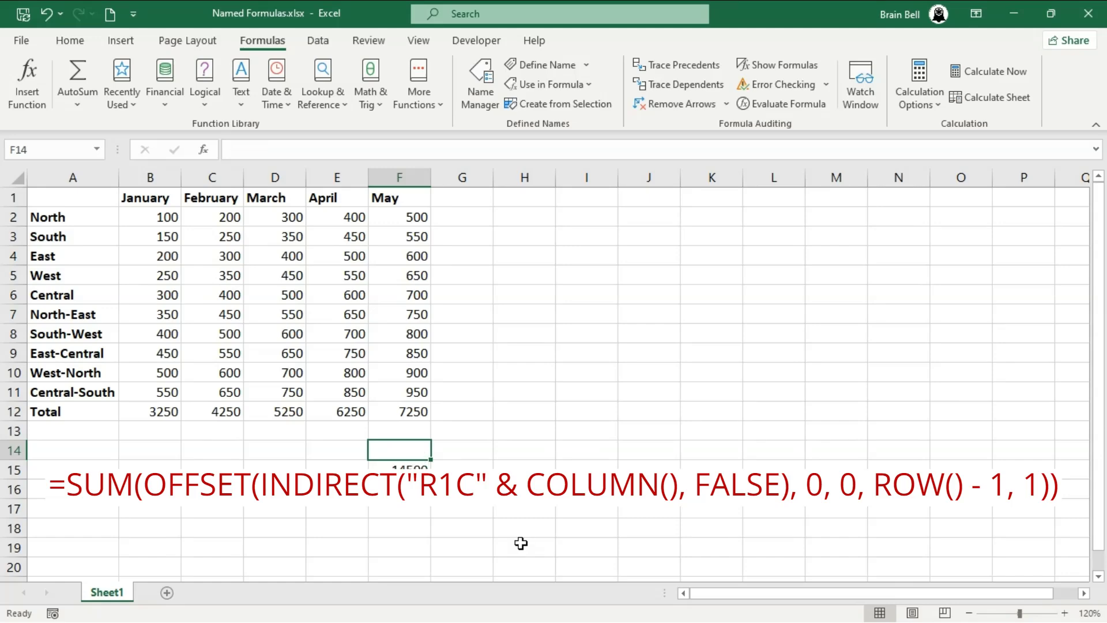
key(Down)
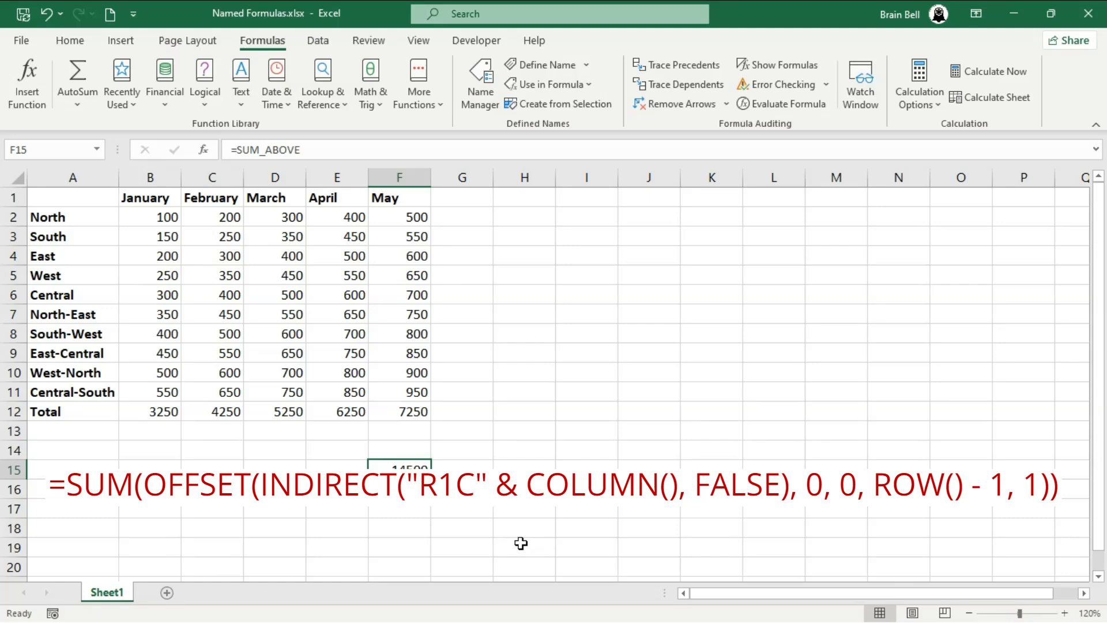
key(Delete)
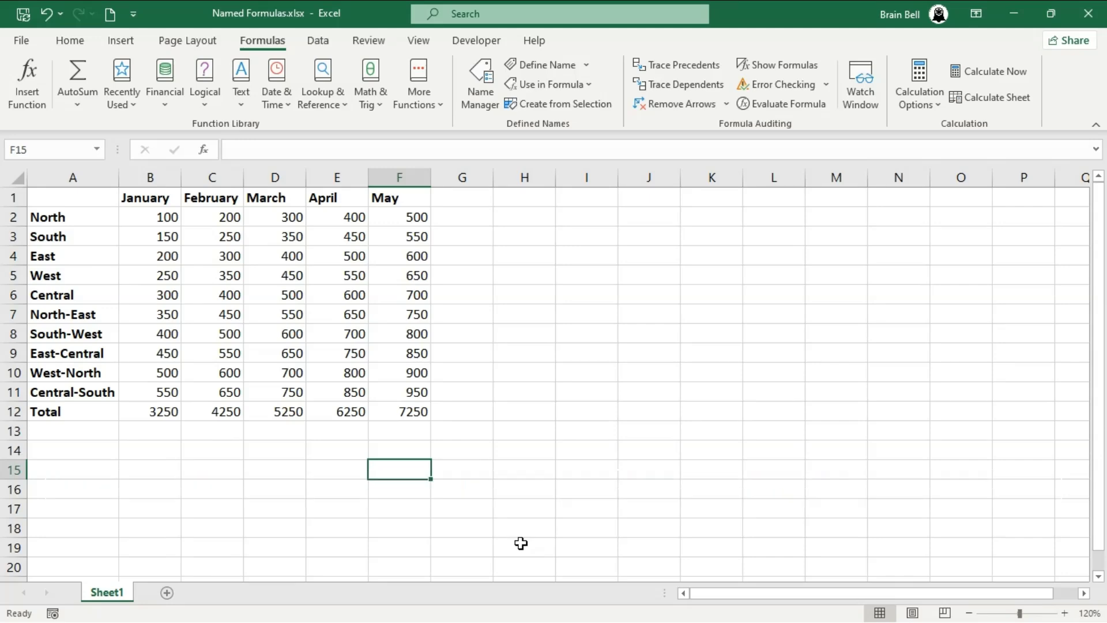
- Add the column header "Total" in G1
click(462, 197)
text(Total)
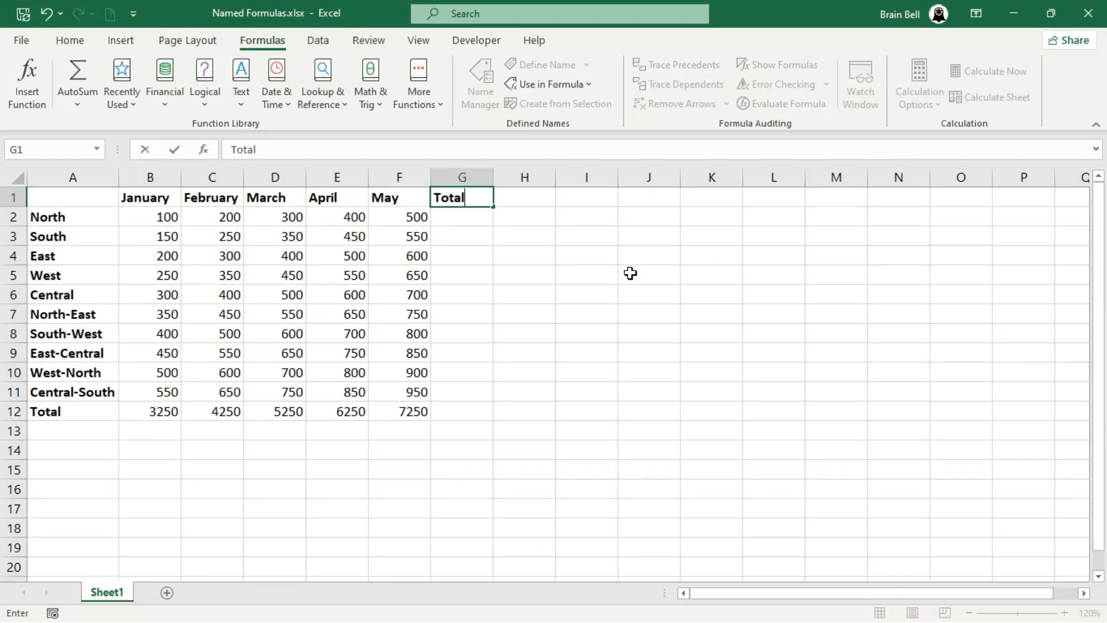
key(Return)
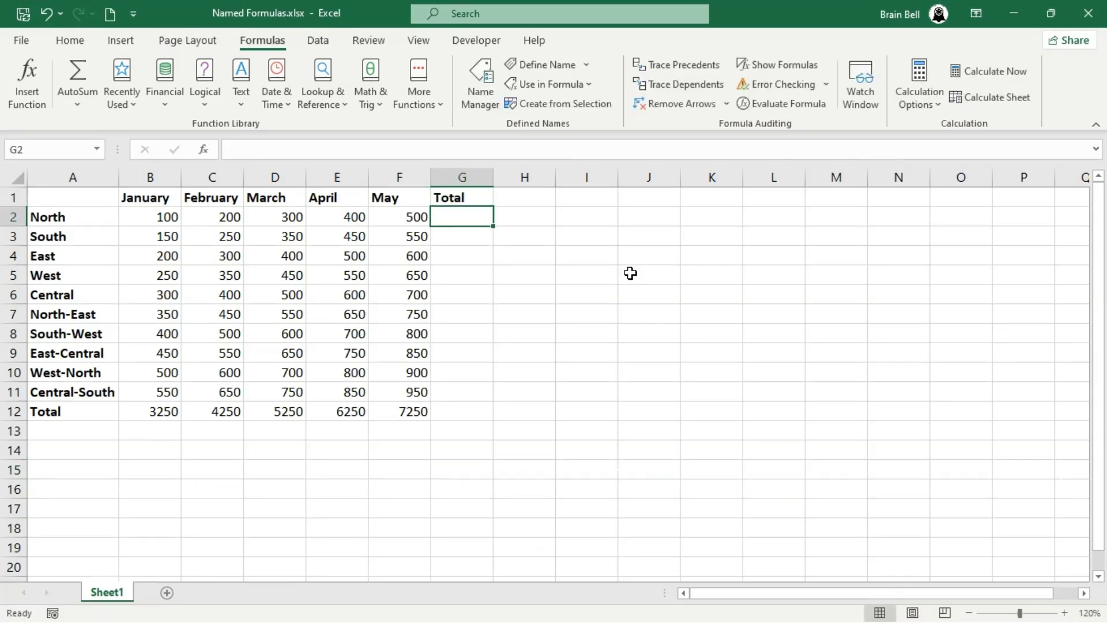
- Start a new workbook-scope name SUM_Left with the comment "Dynamic Sum"
click(552, 70)
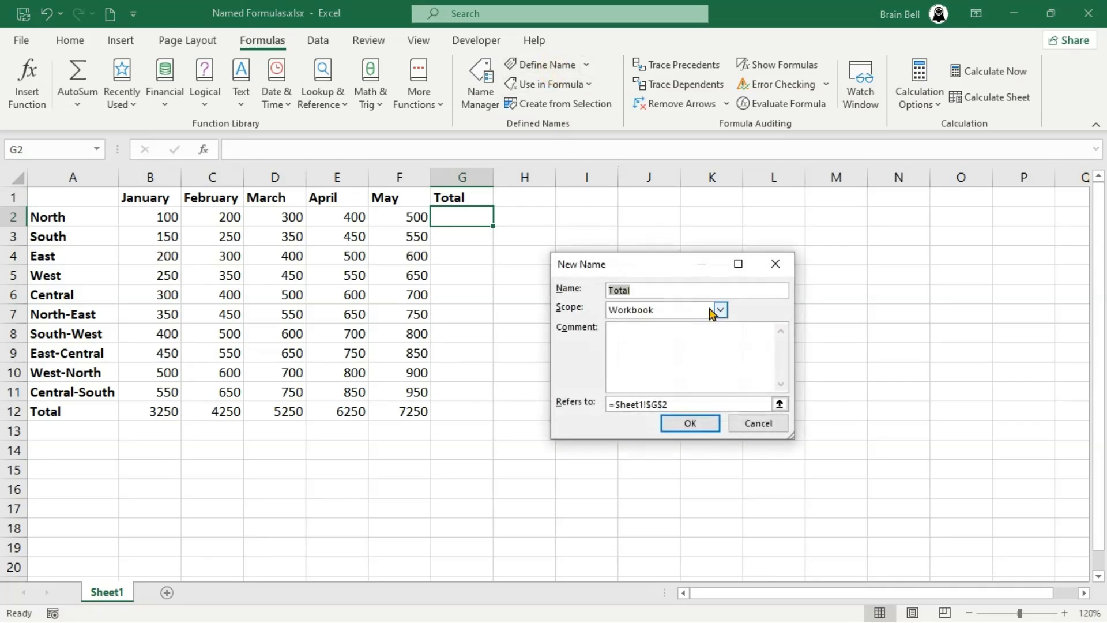
text(SUM_Left)
click(706, 348)
text(D)
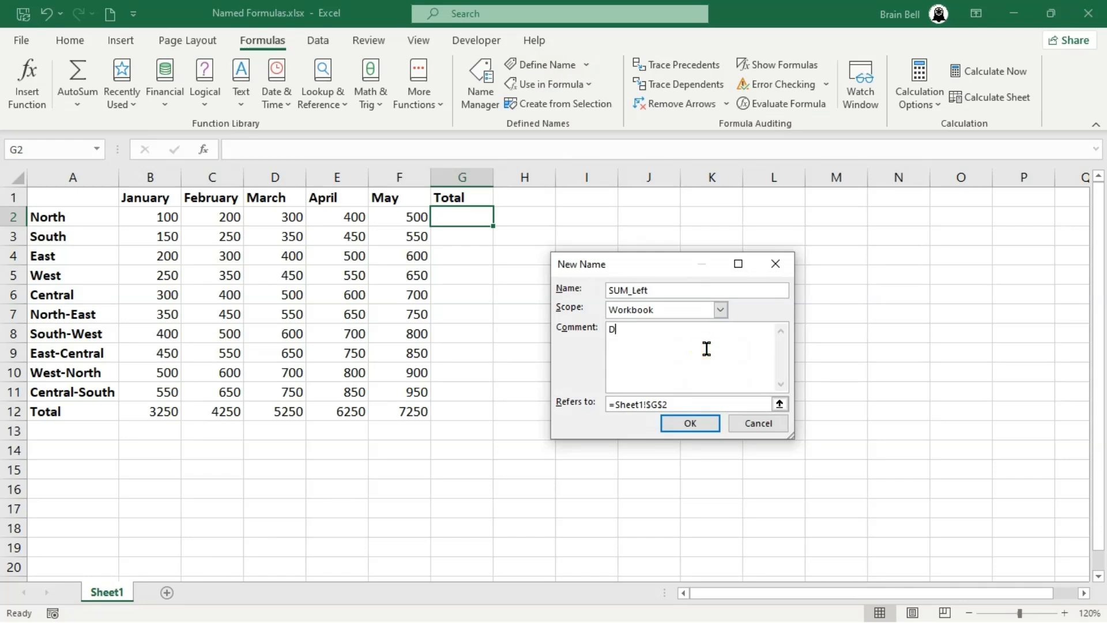
text(ynamic Sum)
- Make SUM_Left refer to =SUM(OFFSET(INDIRECT("R"&ROW()&"C1", FALSE), 0, 0, 1, COLUMN()-1)) and save the definition
key(Tab)
text(=SUM(OFFSET(INDIRECT("R"&ROW()&"C1", FALSE), 0, 0, 1, COLUMN()-1)))
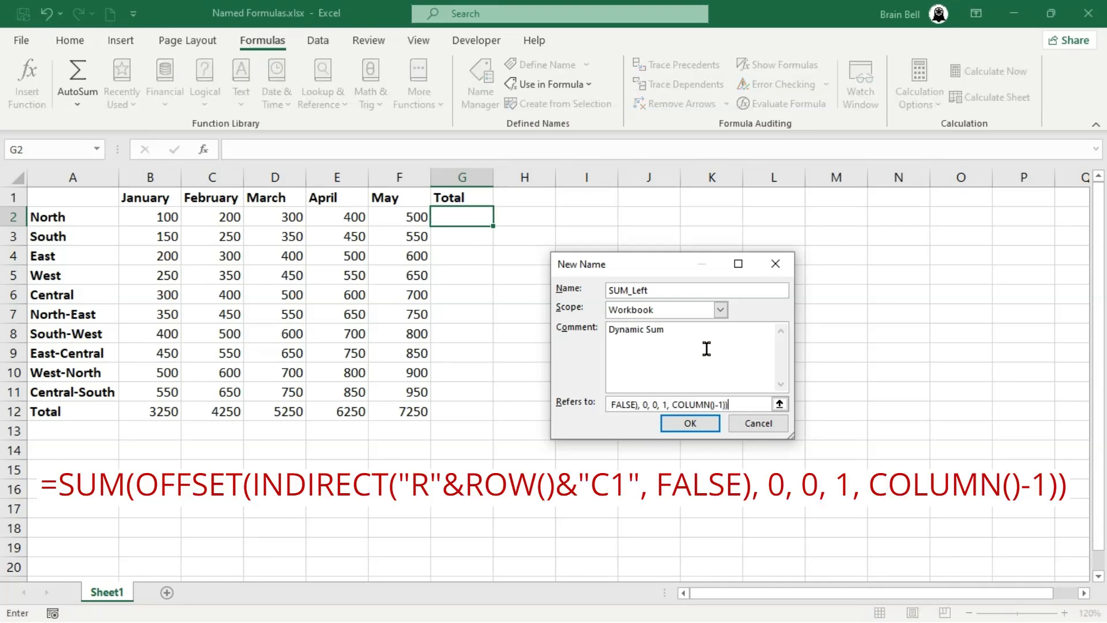
click(647, 402)
click(647, 402)
drag(647, 401, 584, 402)
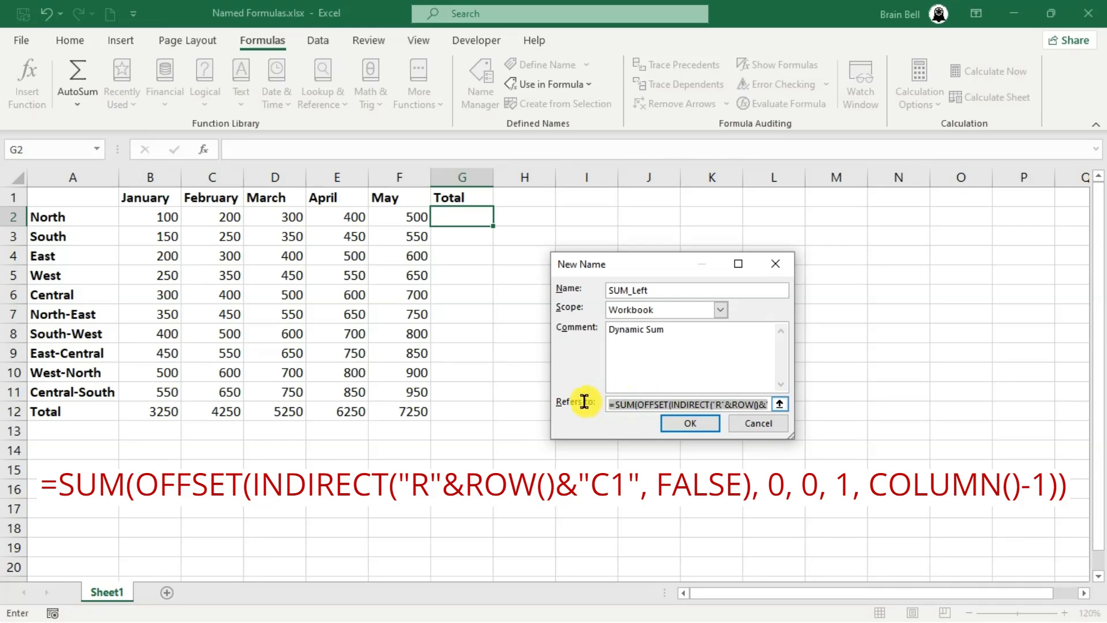
click(674, 426)
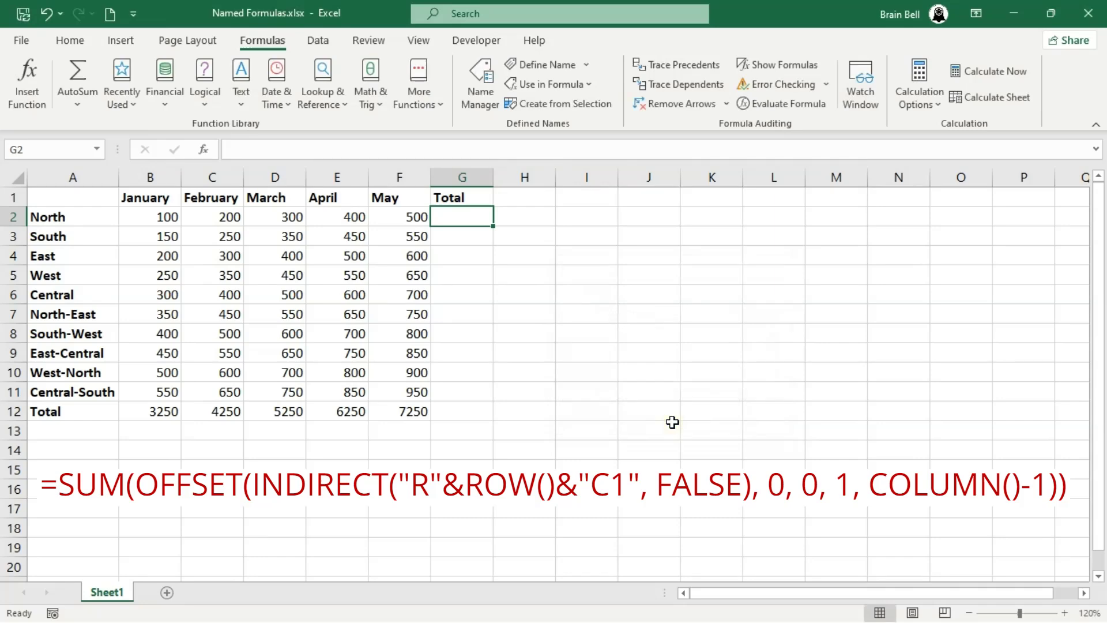
- Enter =SUM_Left in G2 to total the North row
text(=s)
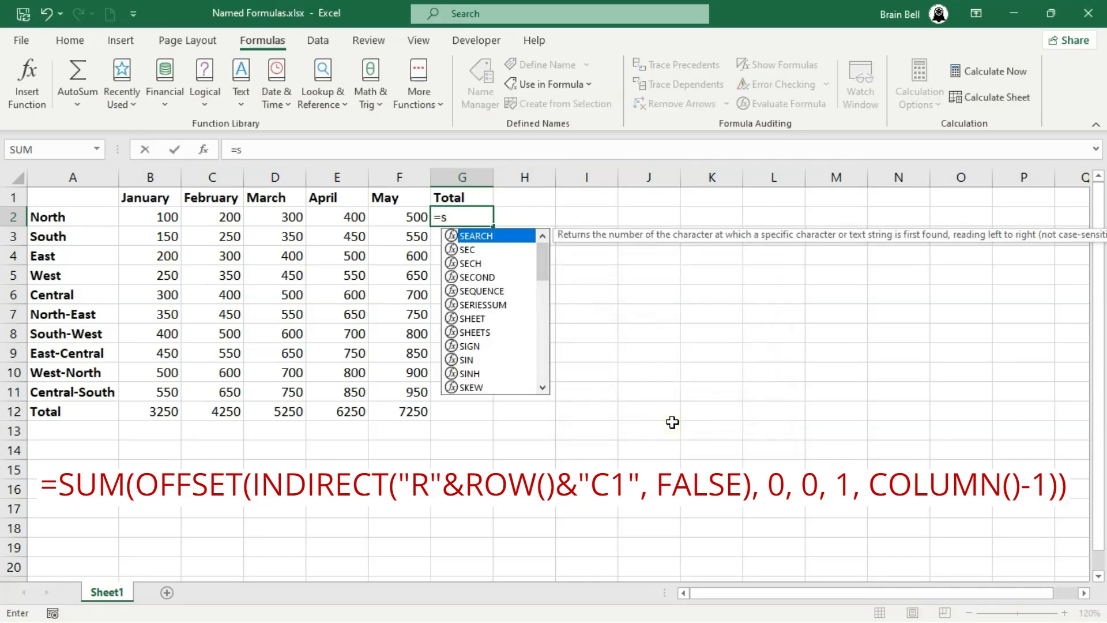
text(um)
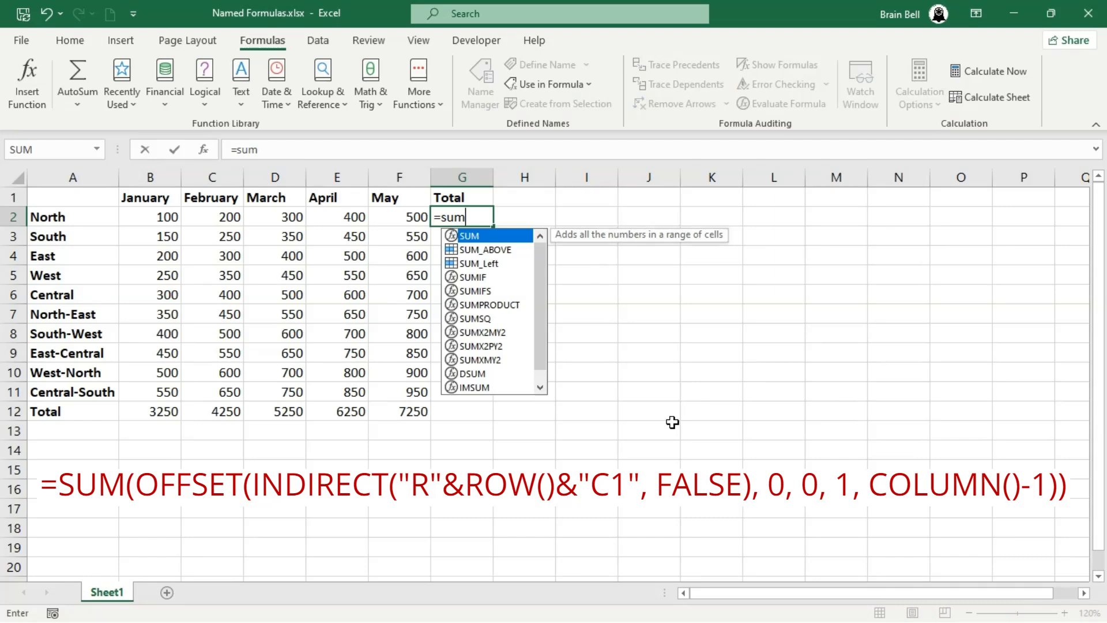
text(_le)
key(Tab)
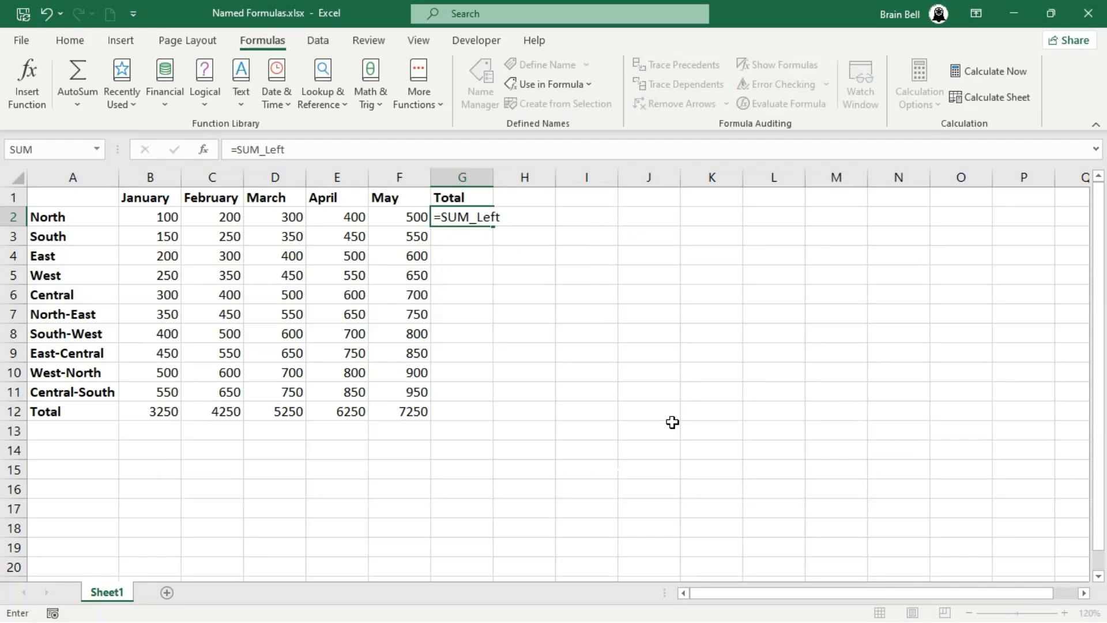
key(Return)
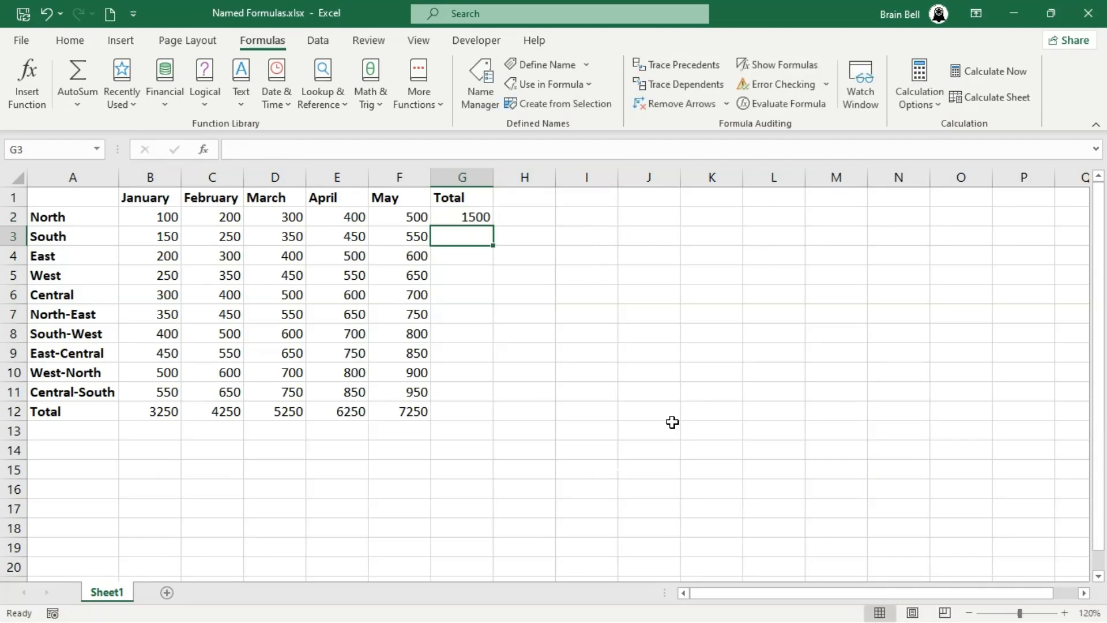
- Enter =SUM_Left in G3 and G4 to total the South and East rows
text(=)
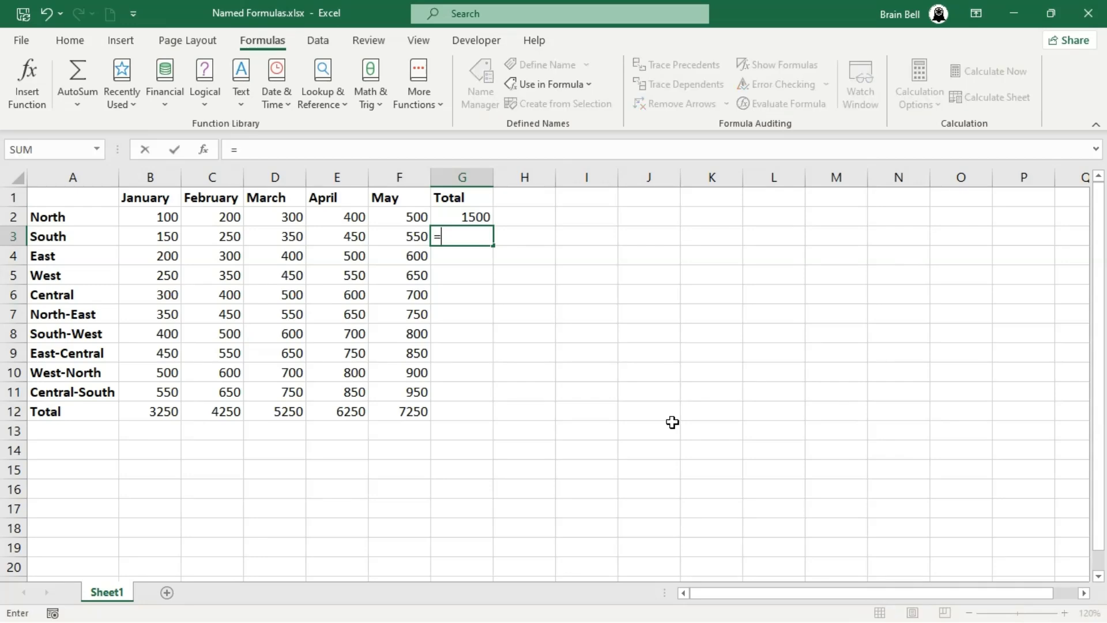
text(SUM_L)
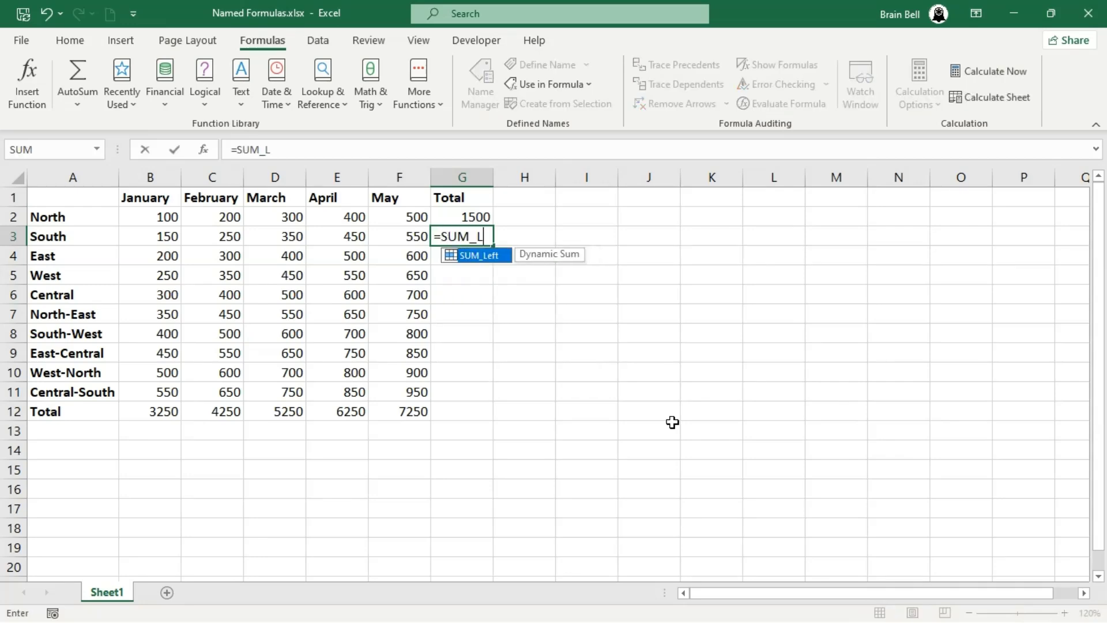
key(Tab)
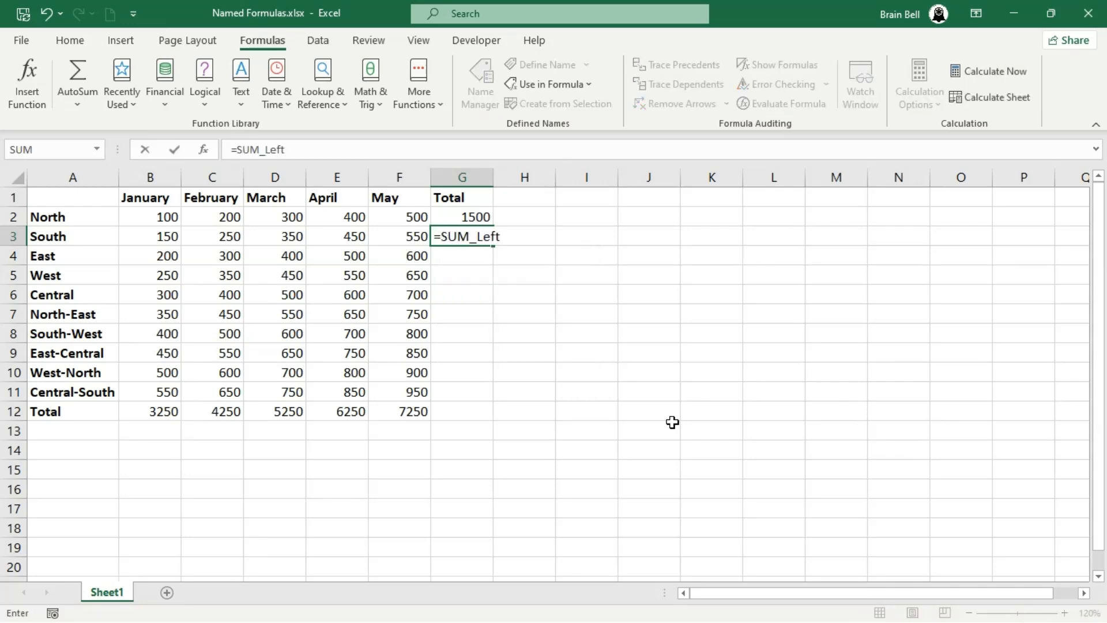
key(Return)
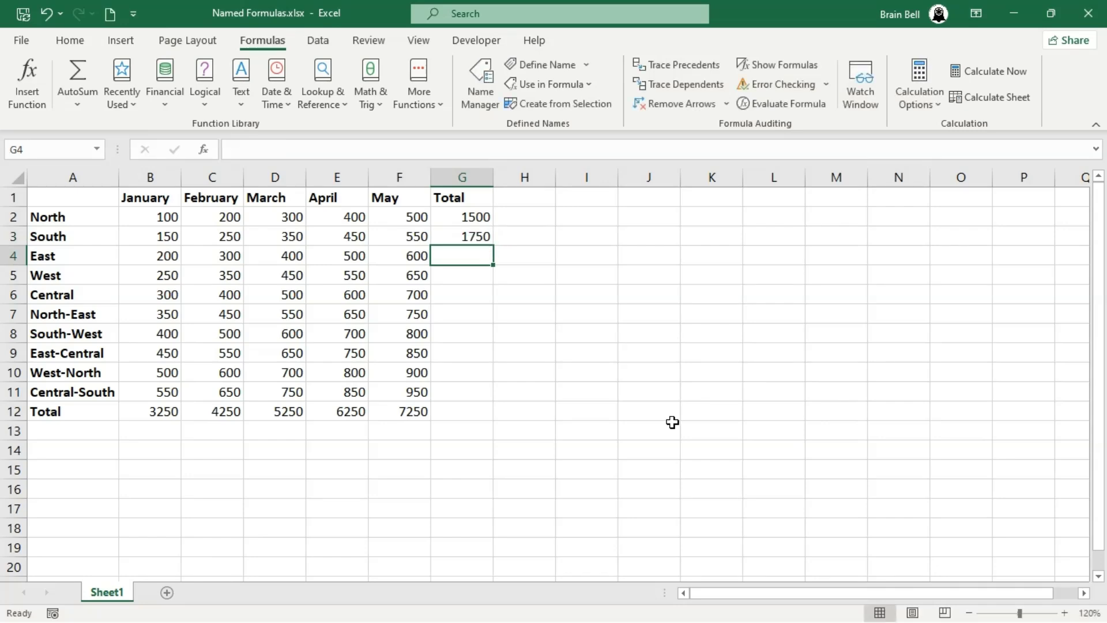
text(=)
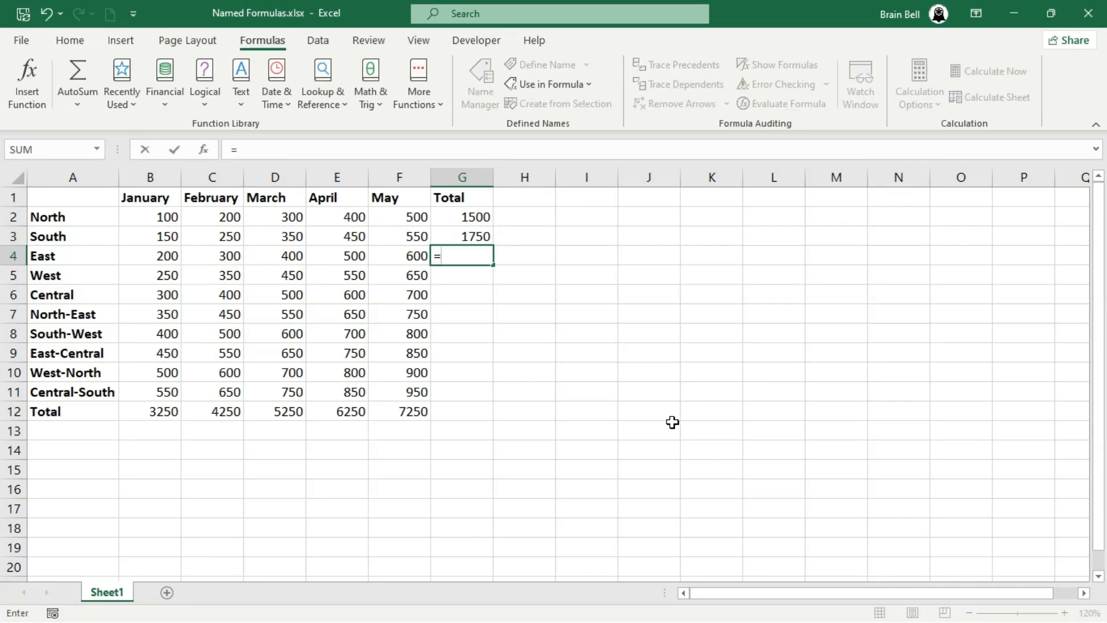
text(SUM_L)
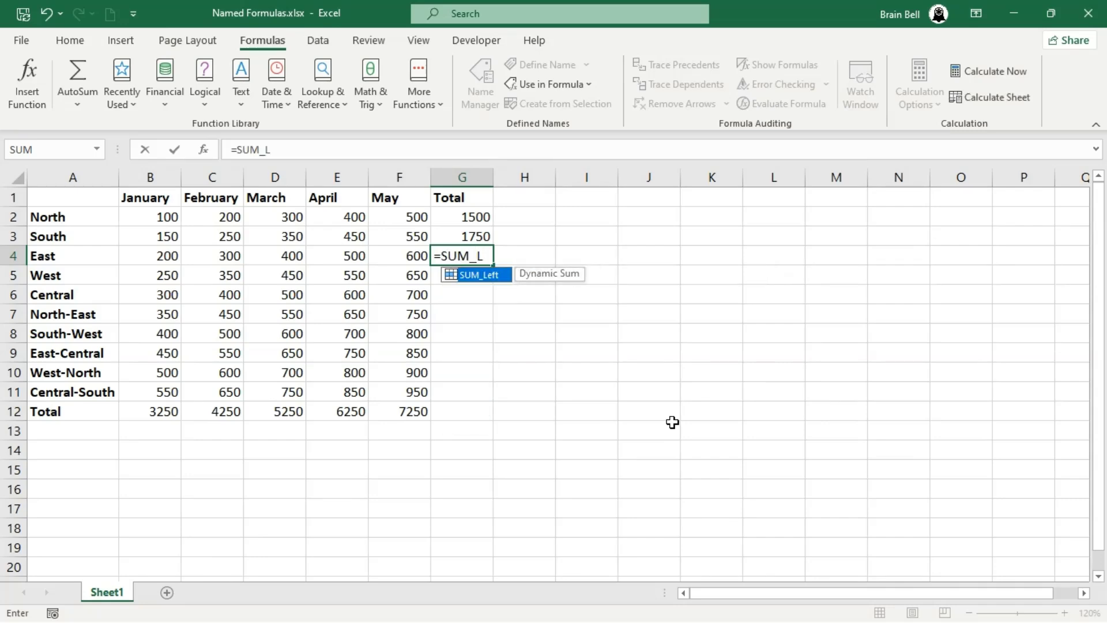
key(Tab)
key(Return)
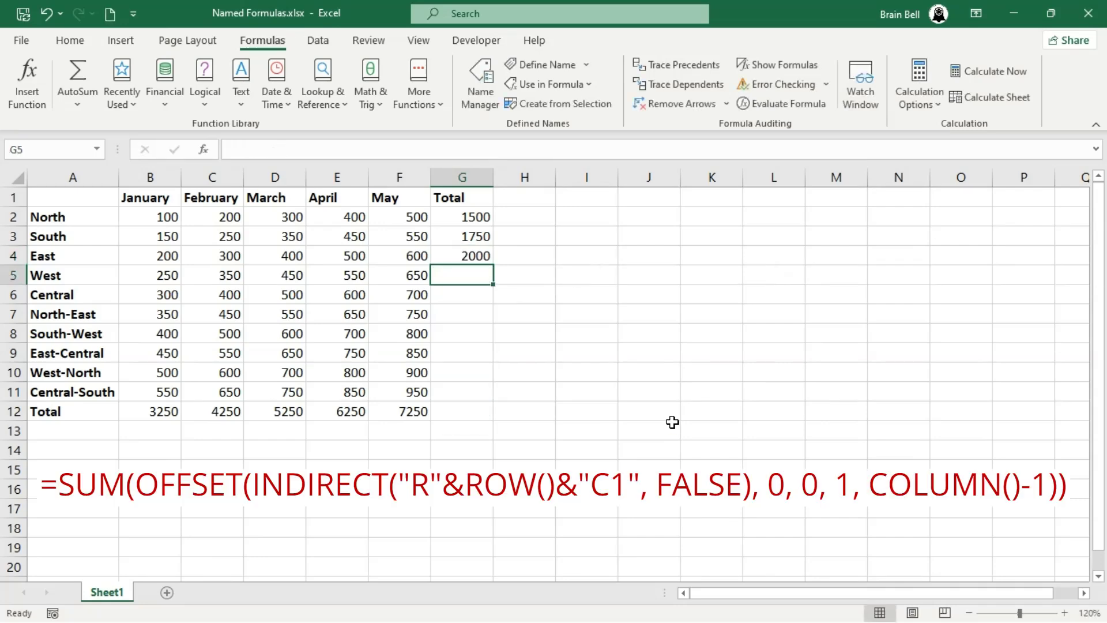
- Fill the SUM_Left formula from G4 down through G12 to total the remaining rows
click(477, 251)
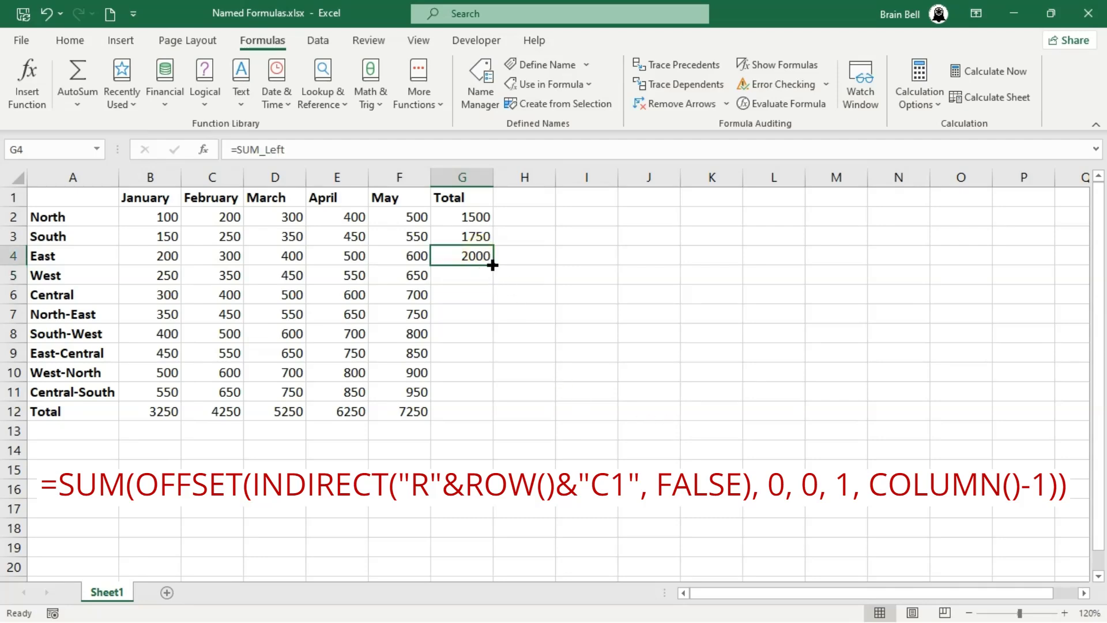
drag(494, 264, 484, 426)
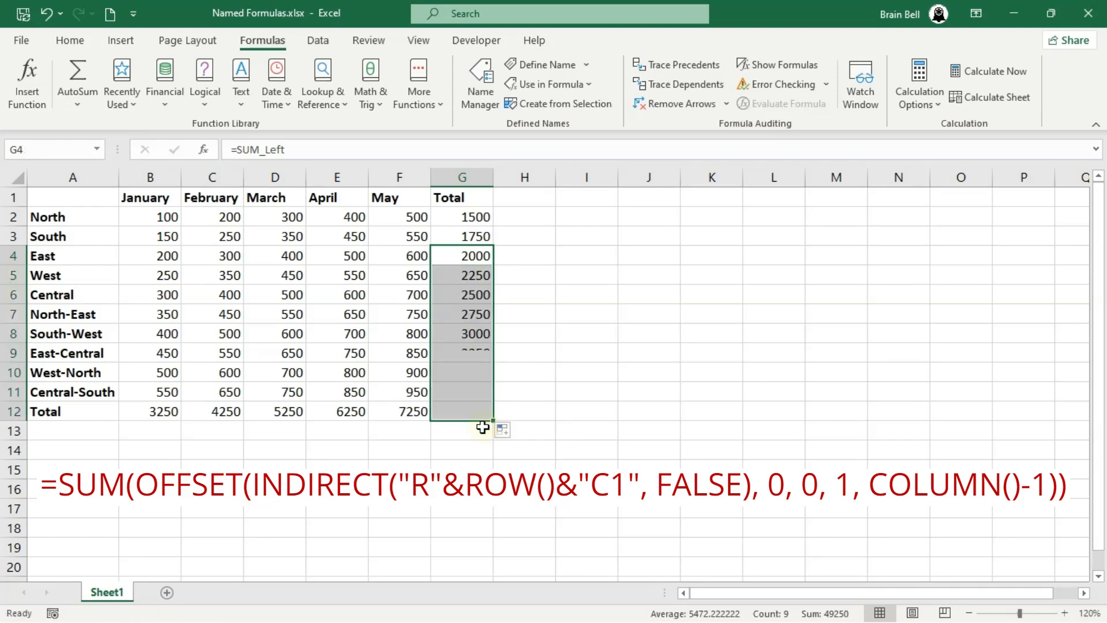
click(528, 407)
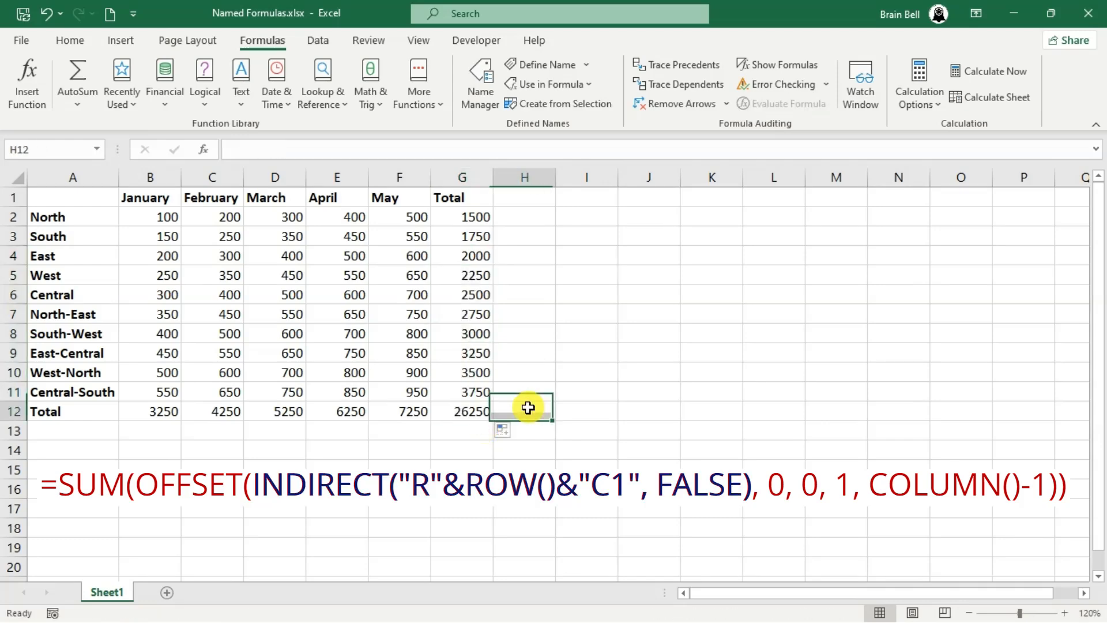
- Inspect the formulas in the Total column cells G12, G9 and G4 without changing them
double_click(468, 413)
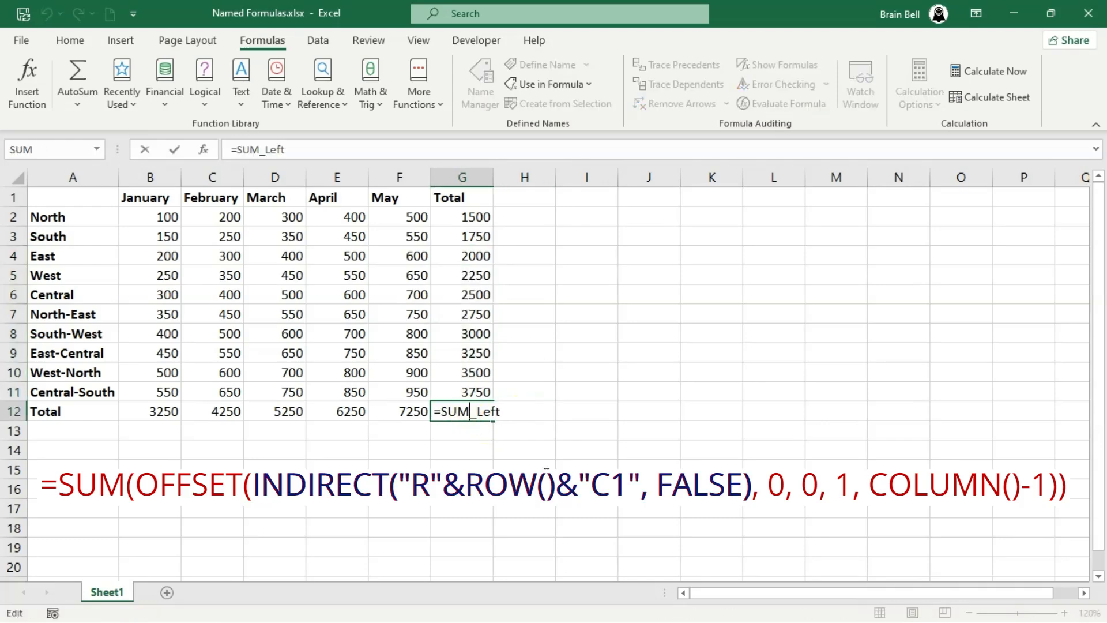
key(Escape)
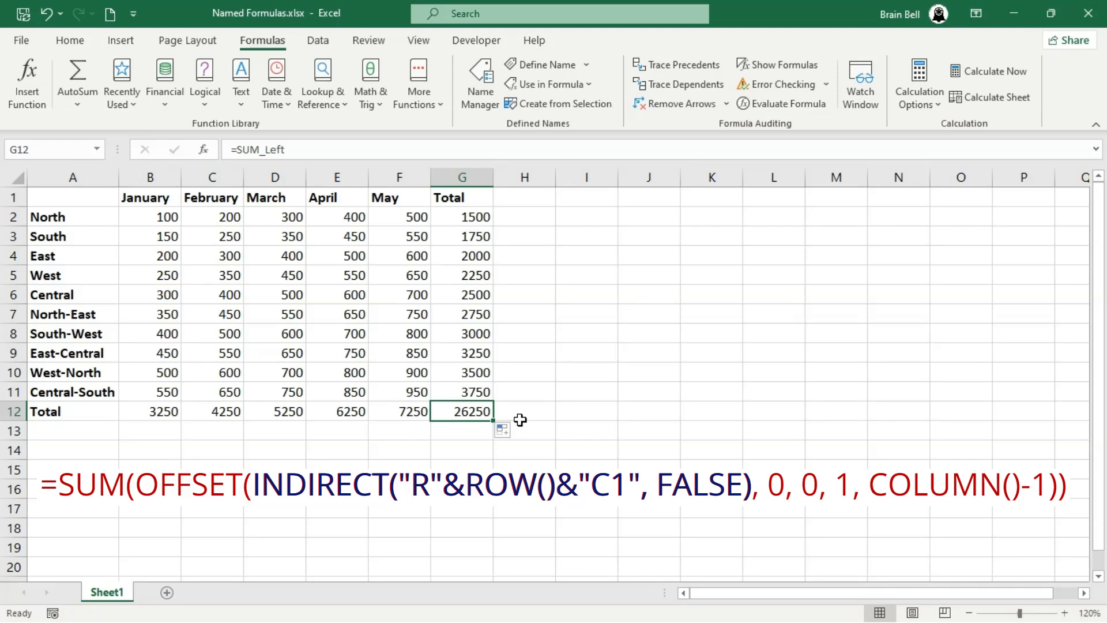
double_click(474, 346)
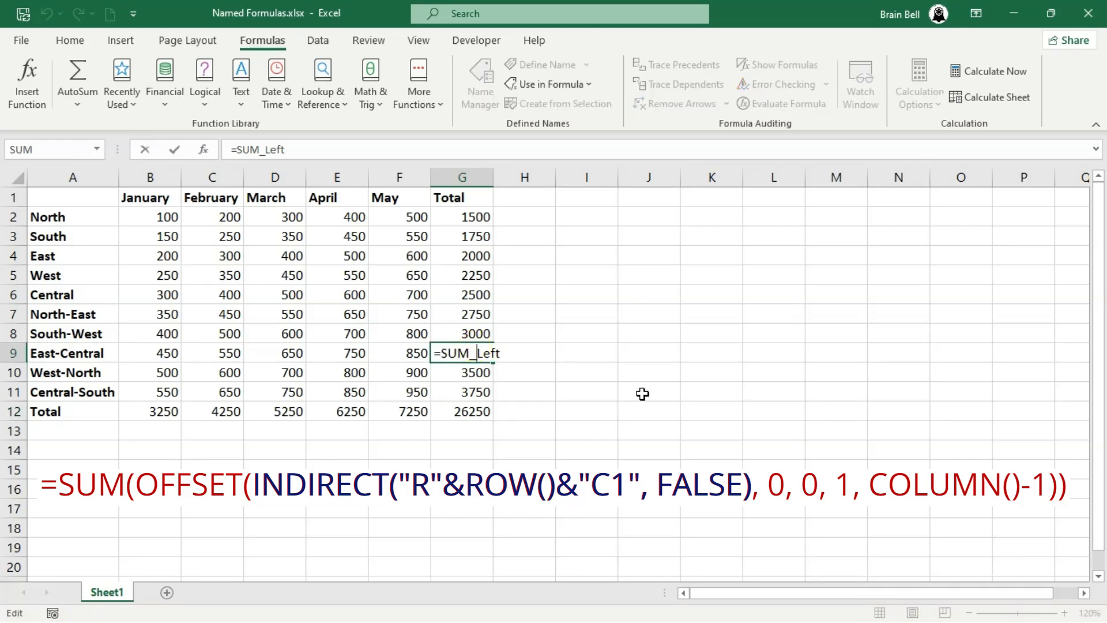
key(ctrl+Return)
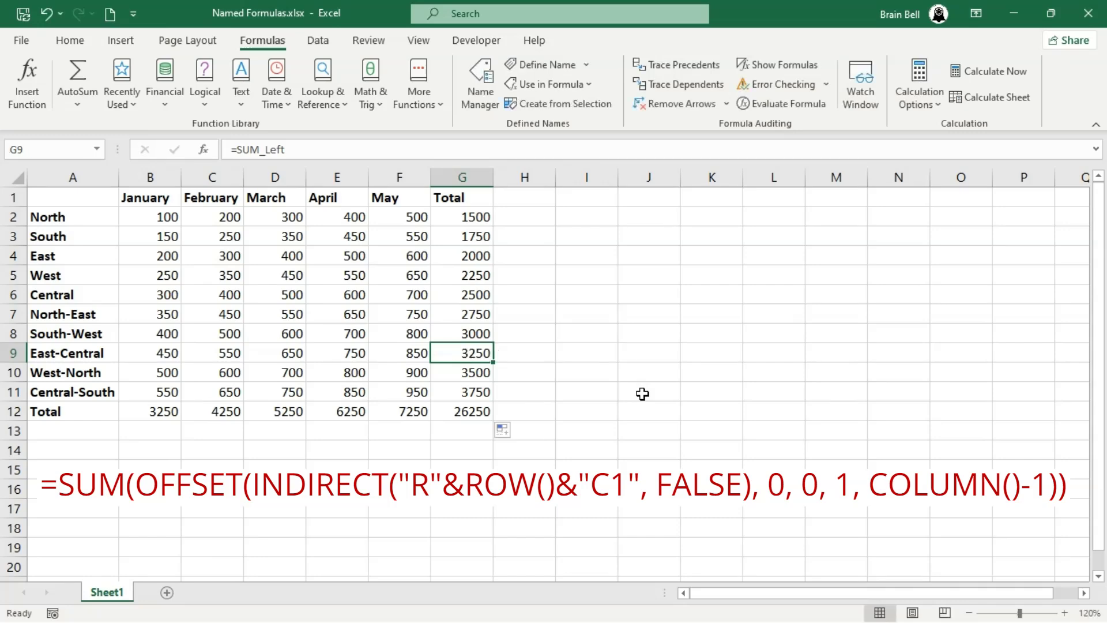
click(478, 262)
double_click(479, 262)
key(ctrl+Return)
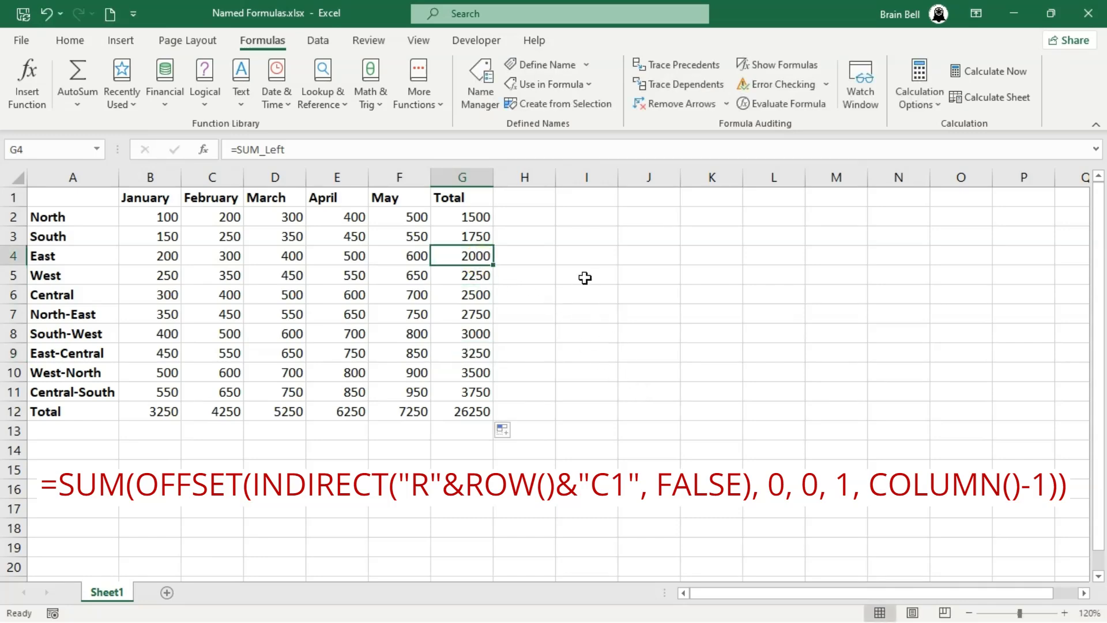
- Enter =SUM_Left in I4 to test the named formula outside the table
click(594, 260)
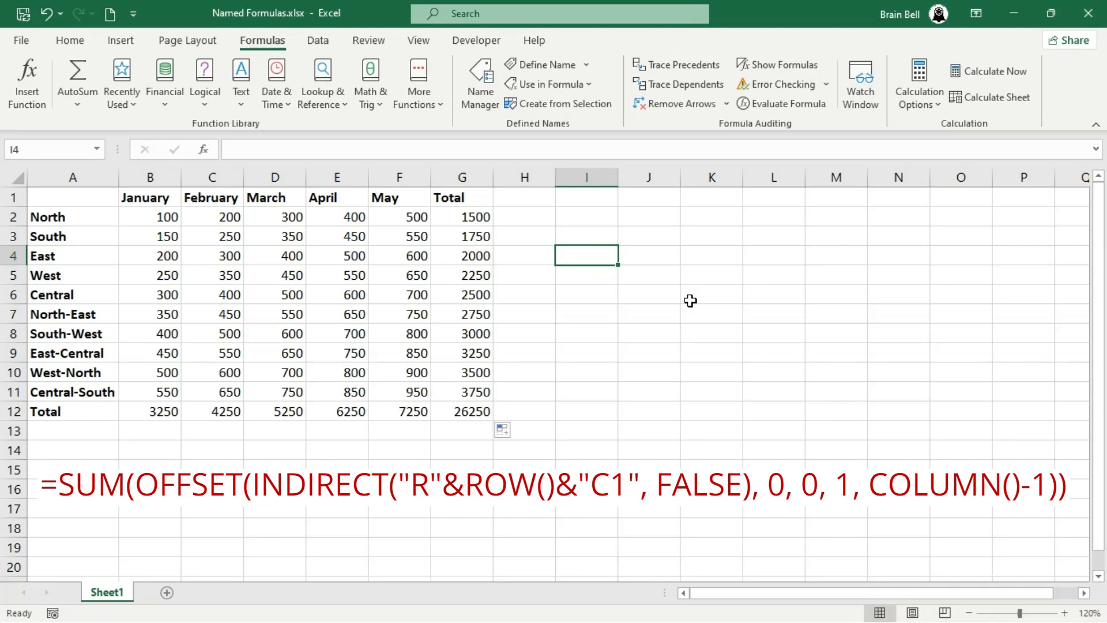
text(=SUM_LEFT)
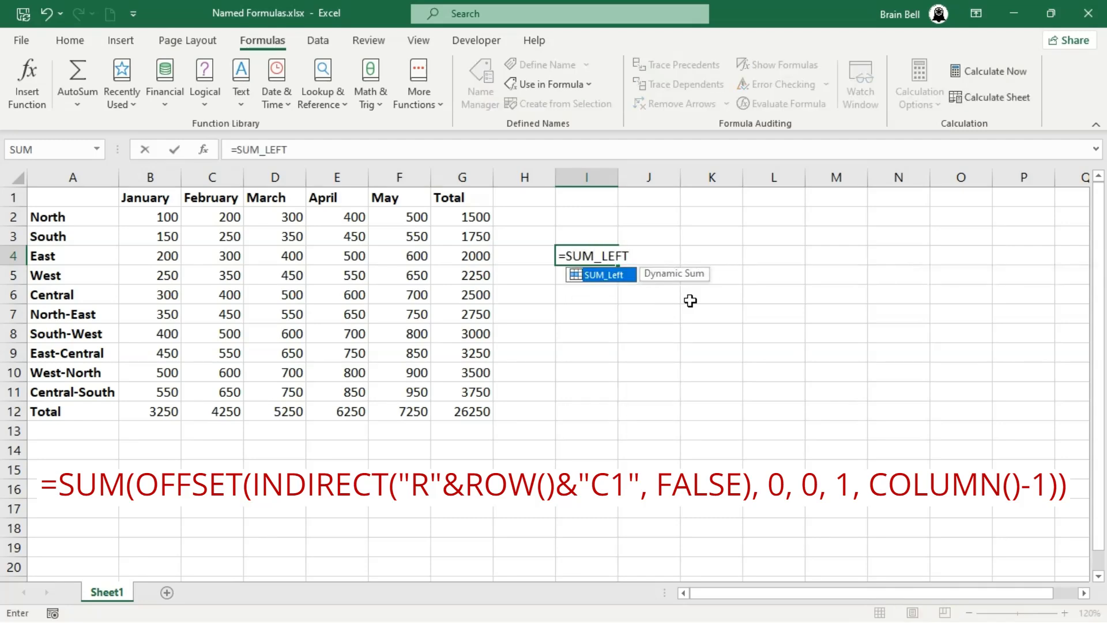
key(Tab)
key(Return)
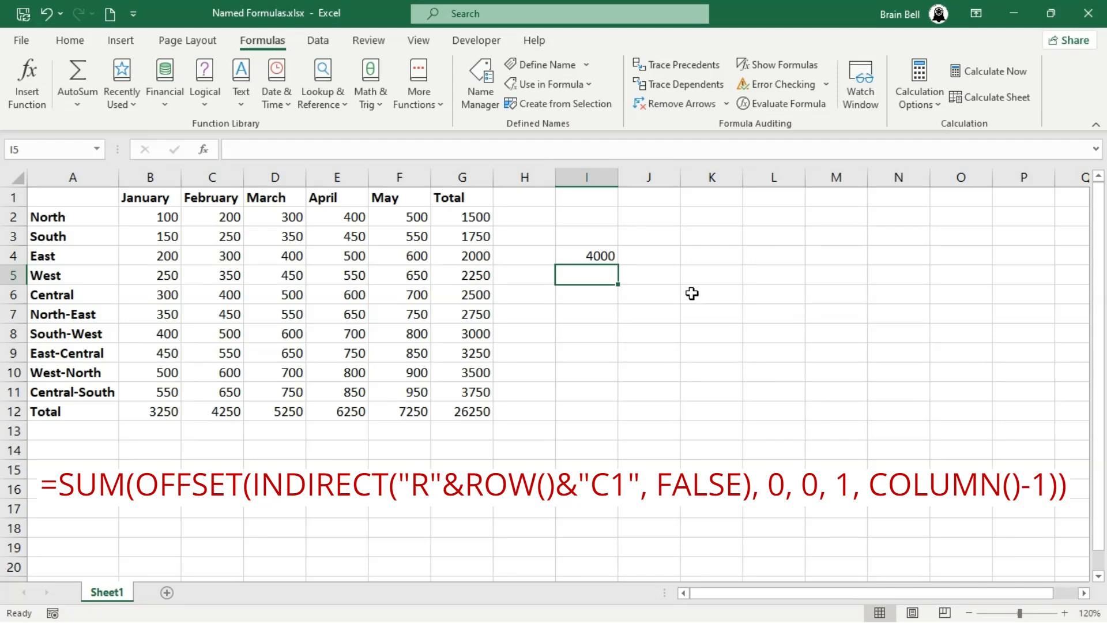
- Enter 5000 in H4 to test whether the SUM_Left formula beside it picks up the new value
key(Up)
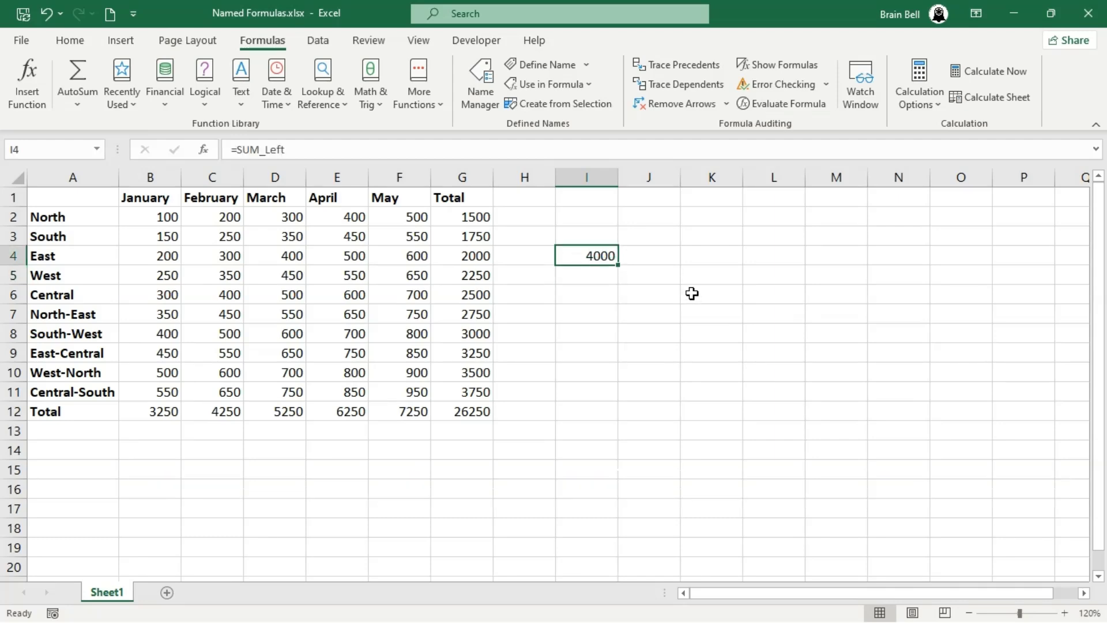
key(Left)
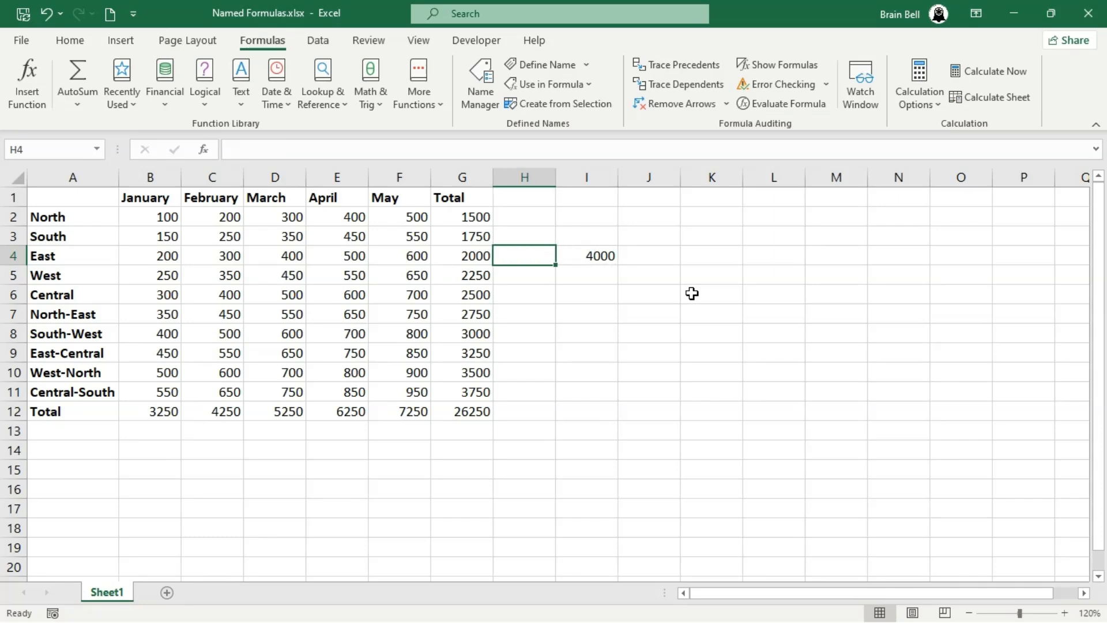
text(5000)
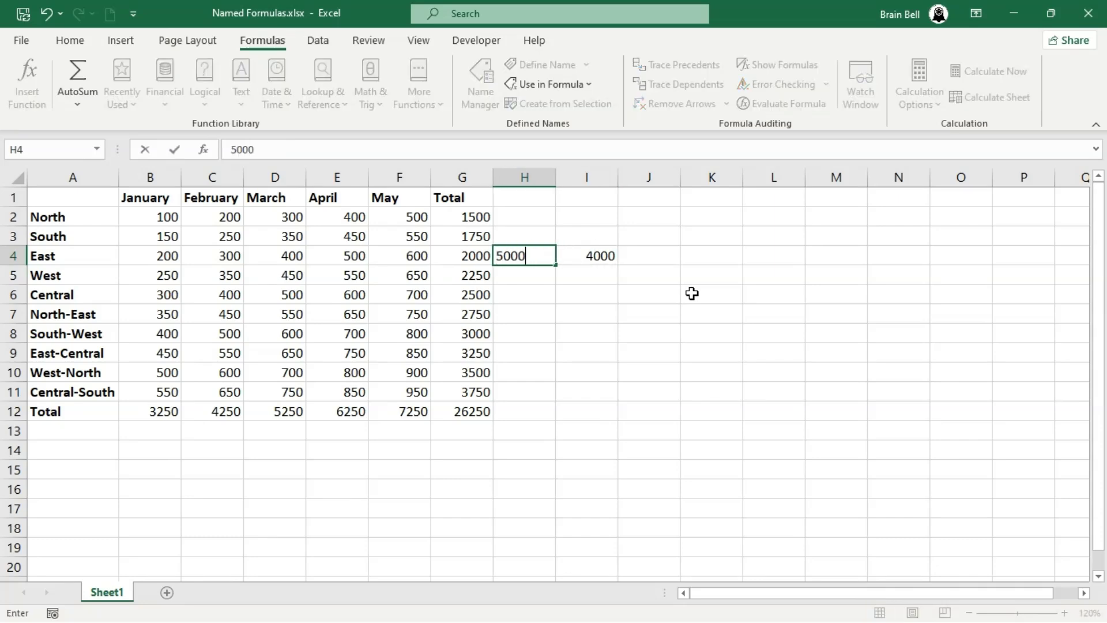
key(Return)
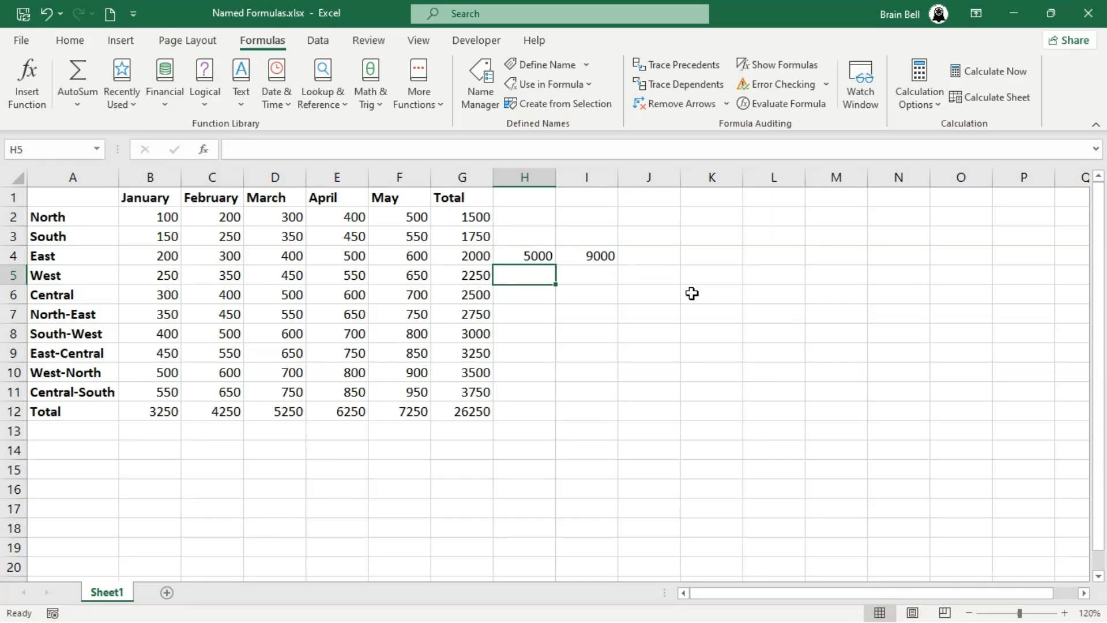
- Clear the test value in H4 and the test formula in I4
key(Up)
key(Delete)
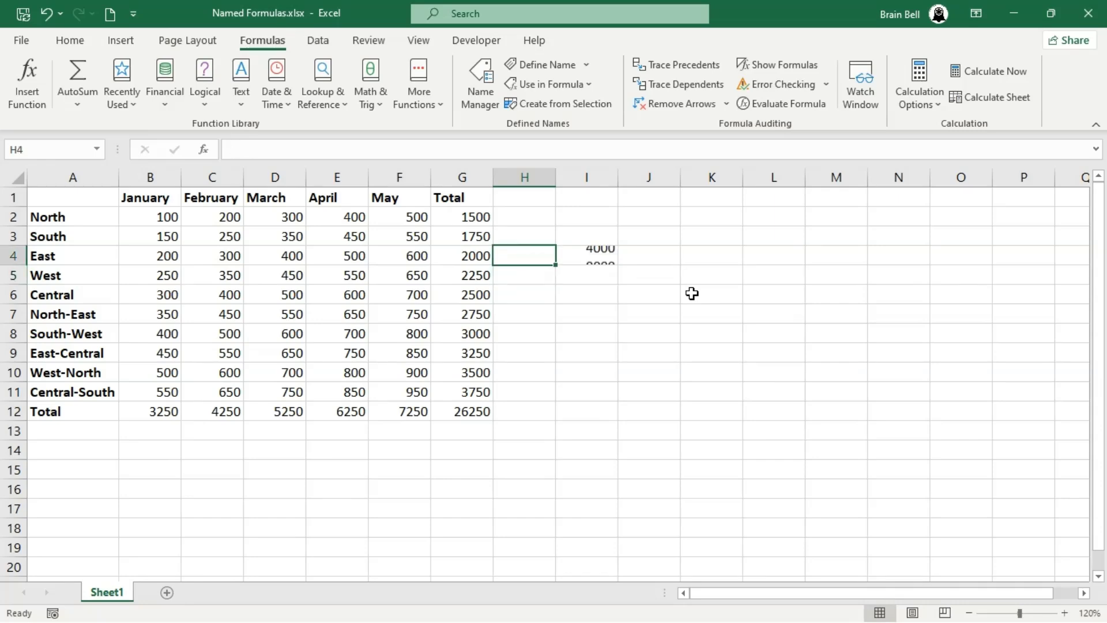
key(Right)
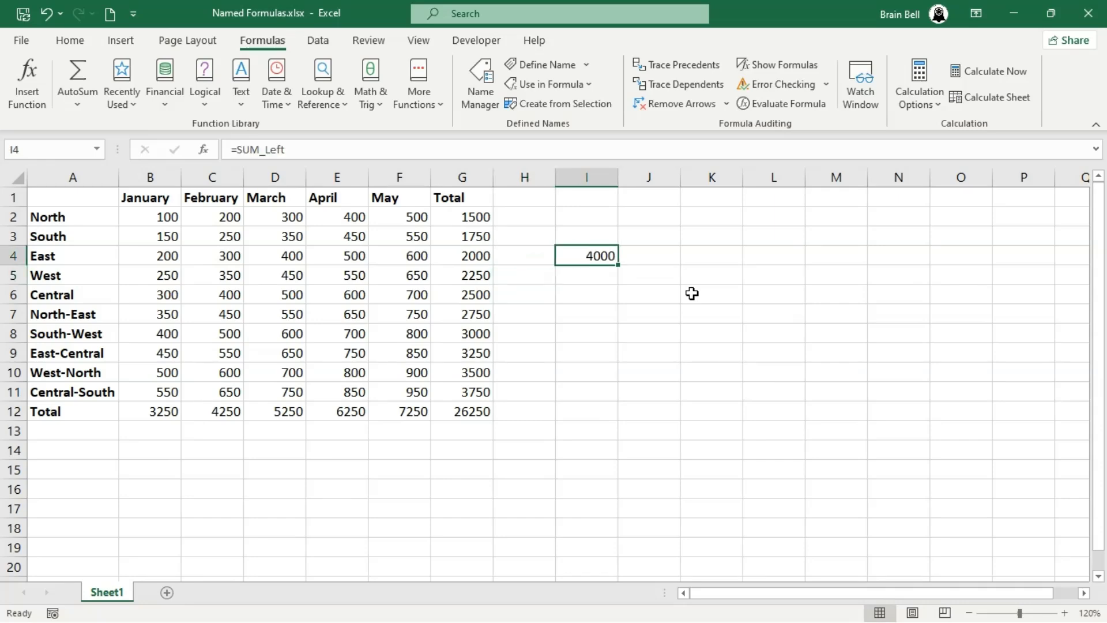
key(Delete)
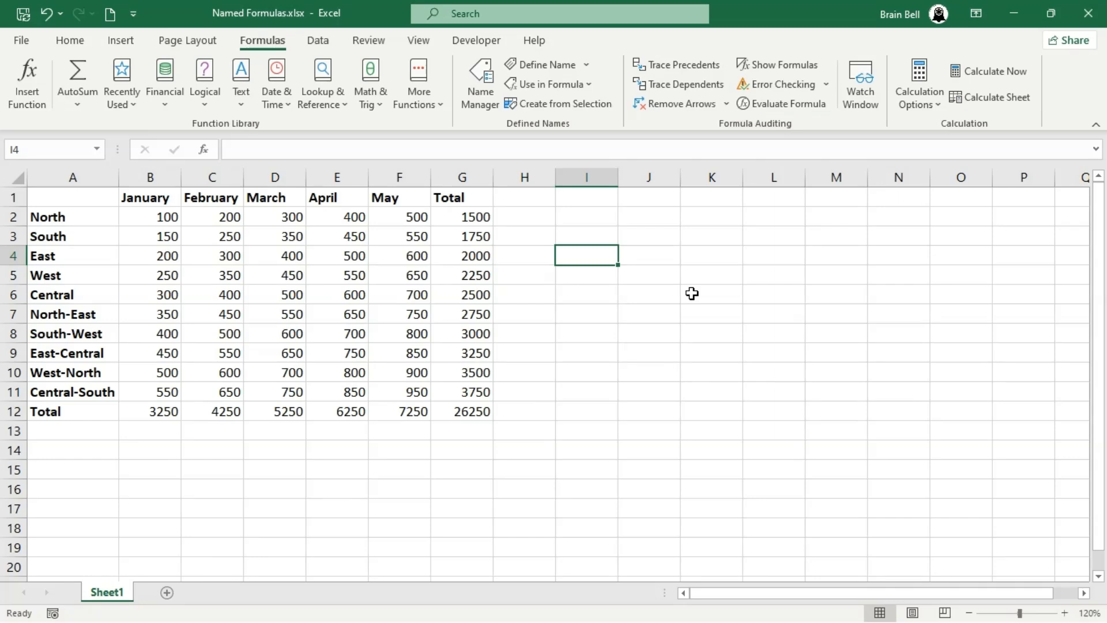